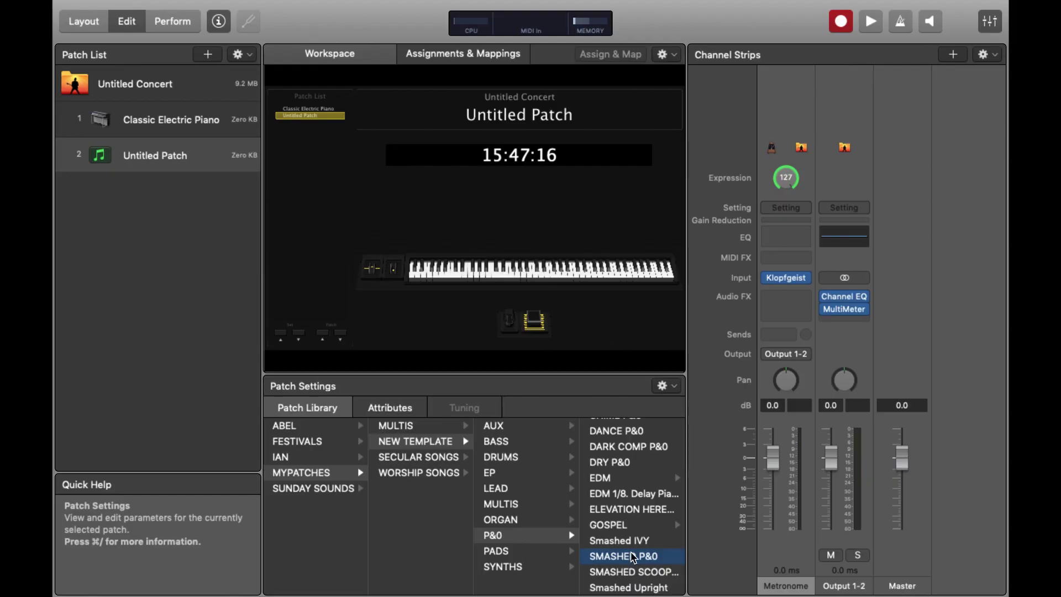
Step: Load SMASHED P&0 from the library and route its strip to Output 1-2
left_click(632, 573)
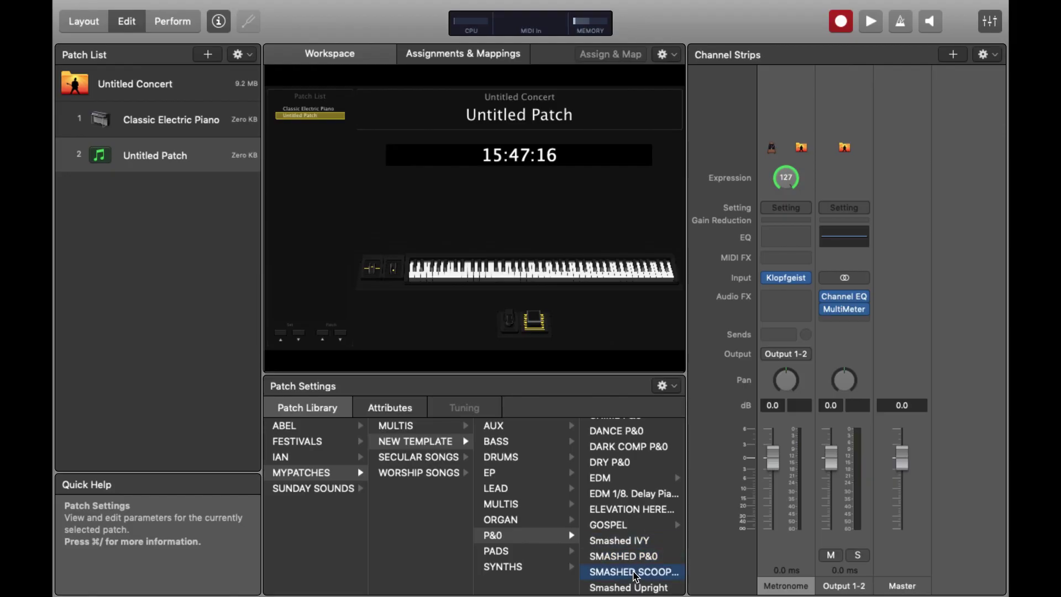
left_click(633, 558)
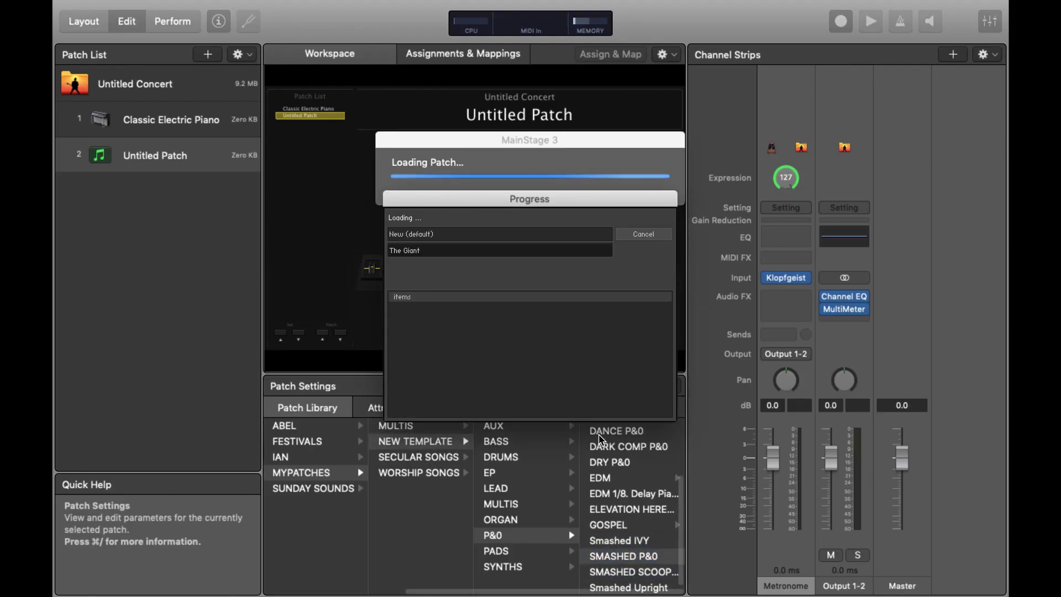
left_click(784, 356)
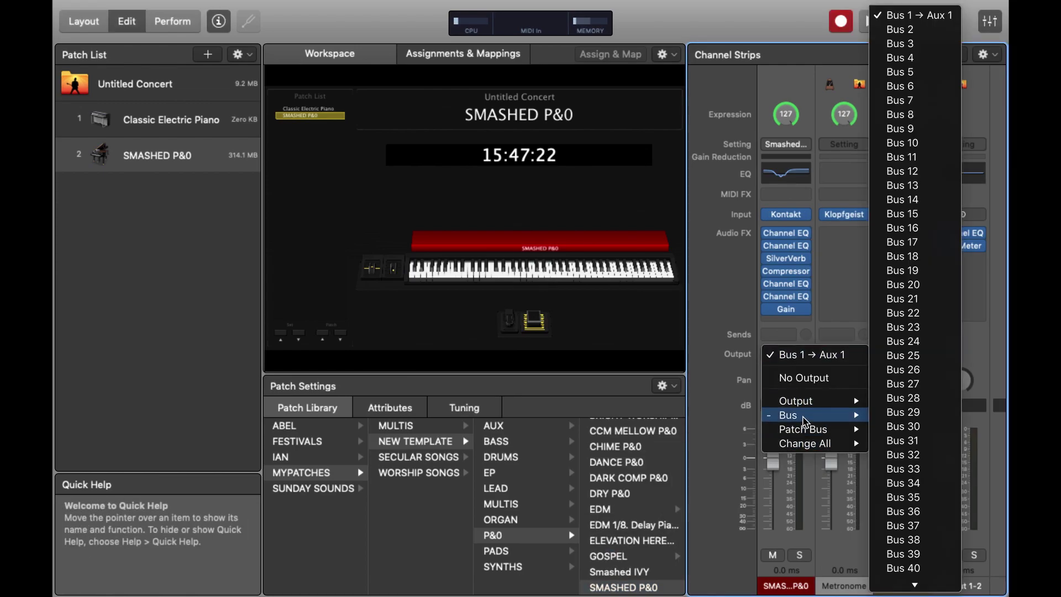
left_click(906, 400)
Step: Lower the piano fader to -10.4 dB, show the onscreen keyboard, and select Classic Electric Piano
left_click_drag(772, 457, 772, 488)
key("super+k")
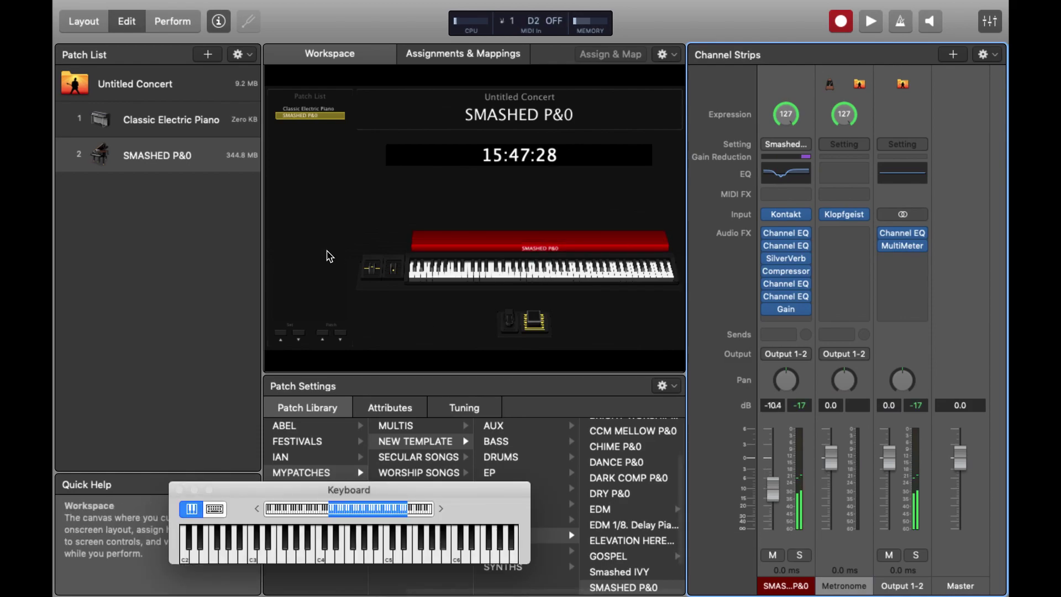
left_click(210, 122)
Step: Delete the Classic Electric Piano patch and switch to the concert-level channel strips
key("BackSpace")
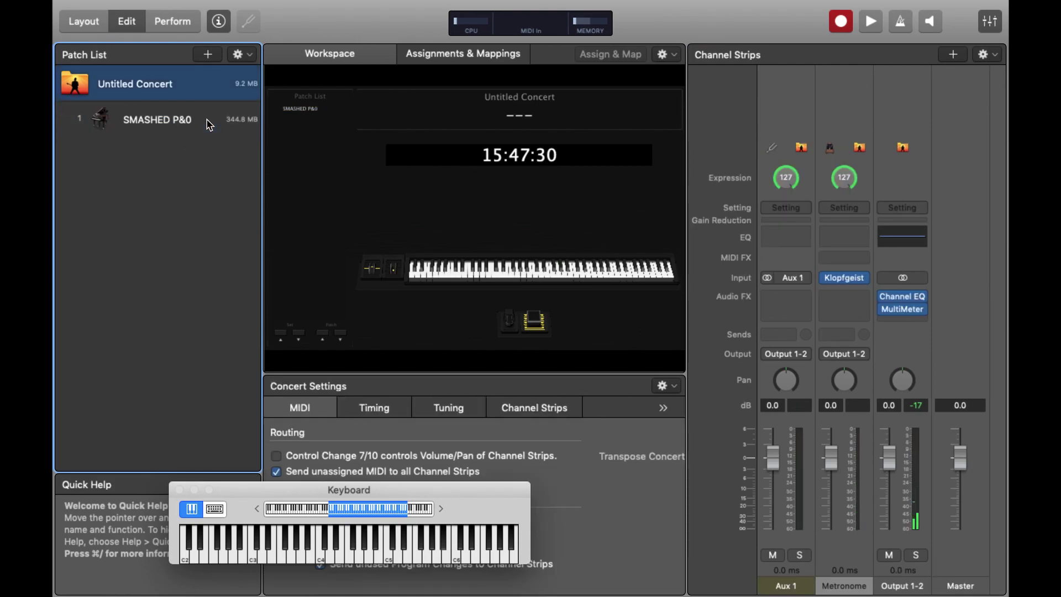
left_click(207, 124)
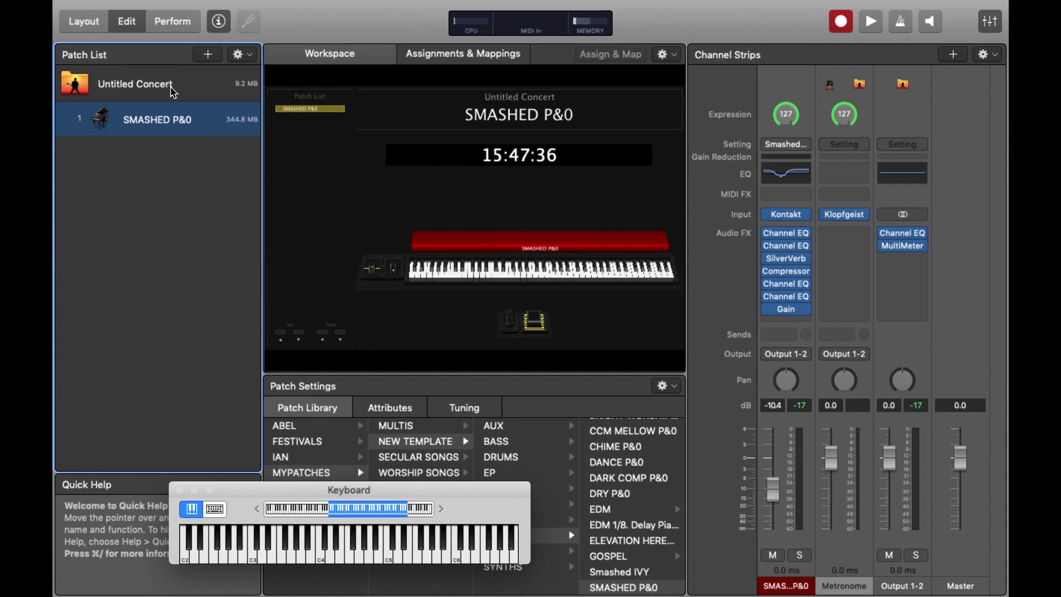
left_click(177, 90)
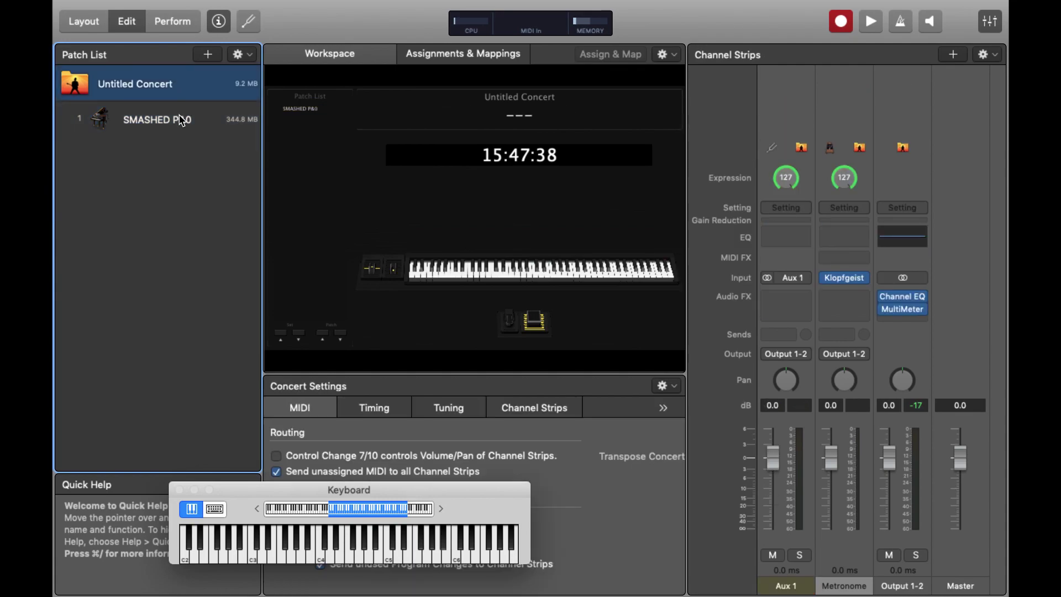
Step: Rename the concert's Aux 1 strip to KICK 4 SC
double_click(791, 587)
type("s")
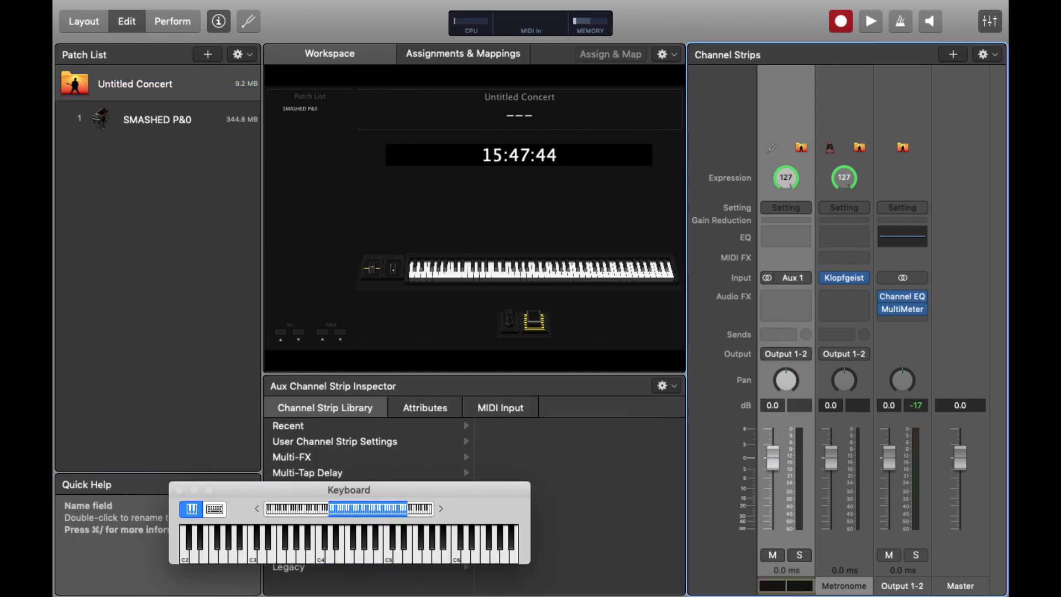
type("KICK 4 SC")
key("Return")
Step: Create a new aux channel strip and name it SIDECHAIN
left_click(953, 54)
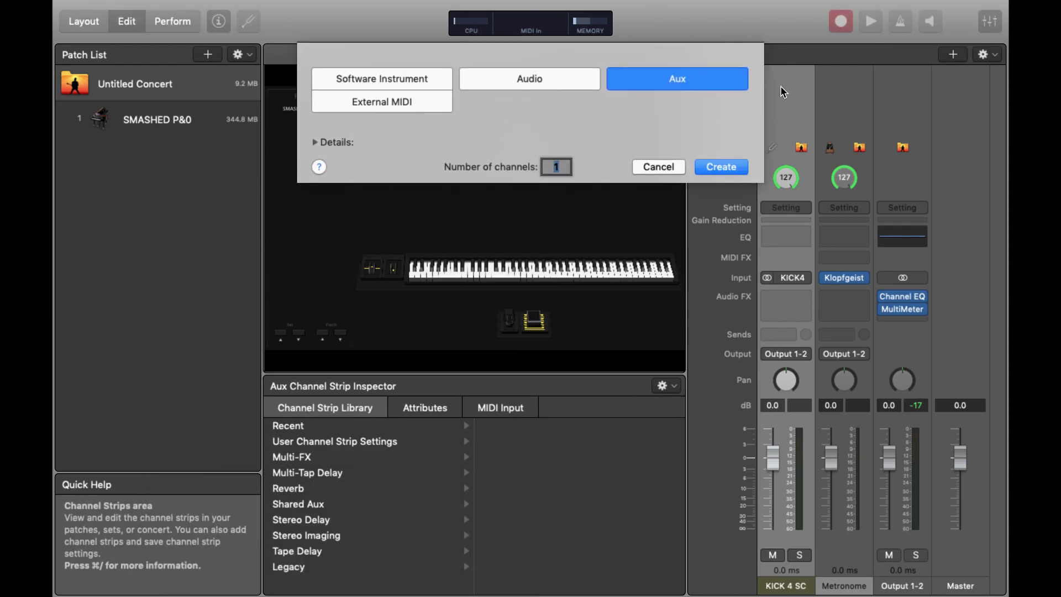
left_click(720, 167)
double_click(843, 586)
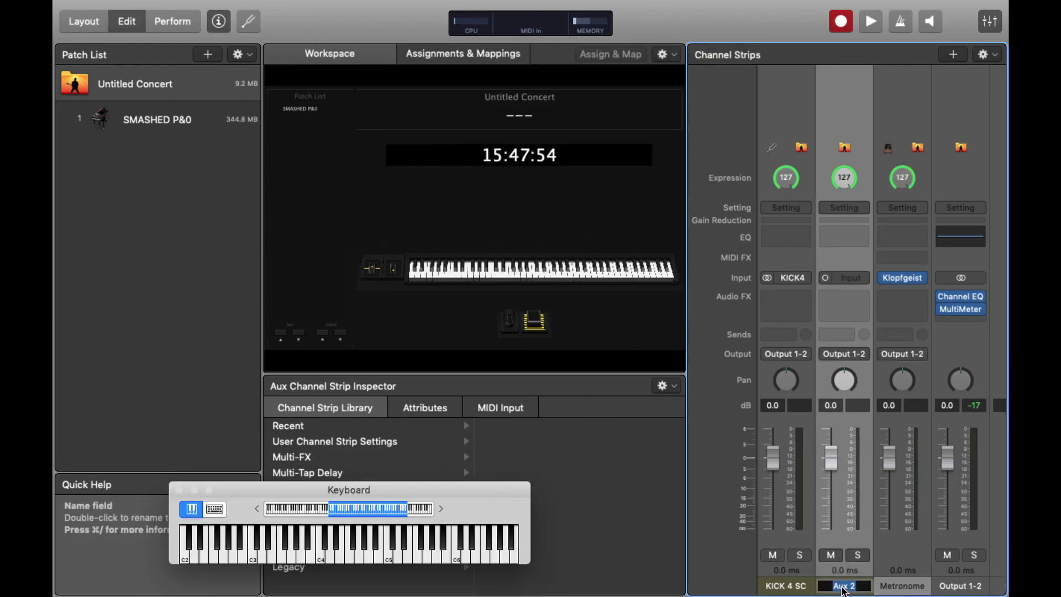
type("SIDECHAIN")
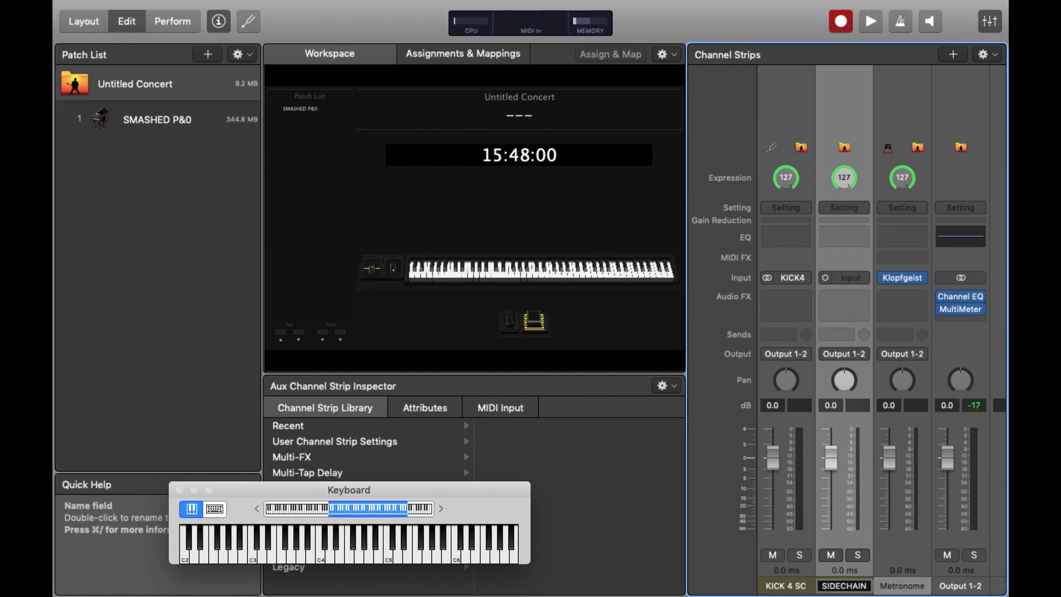
key("Return")
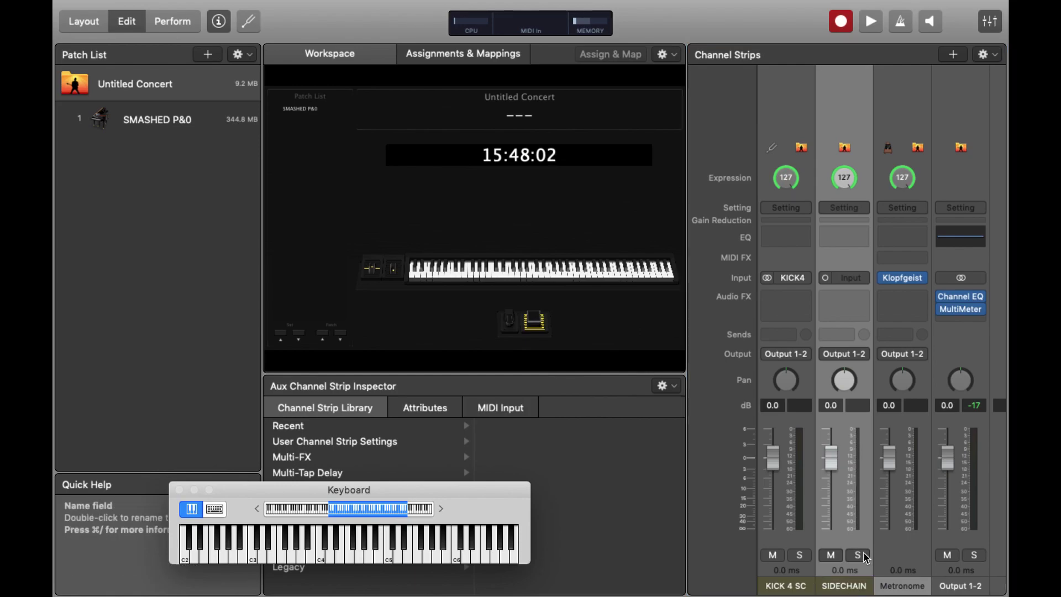
Step: Give the SIDECHAIN strip a stereo input fed from Bus 2
left_click(825, 277)
left_click(830, 280)
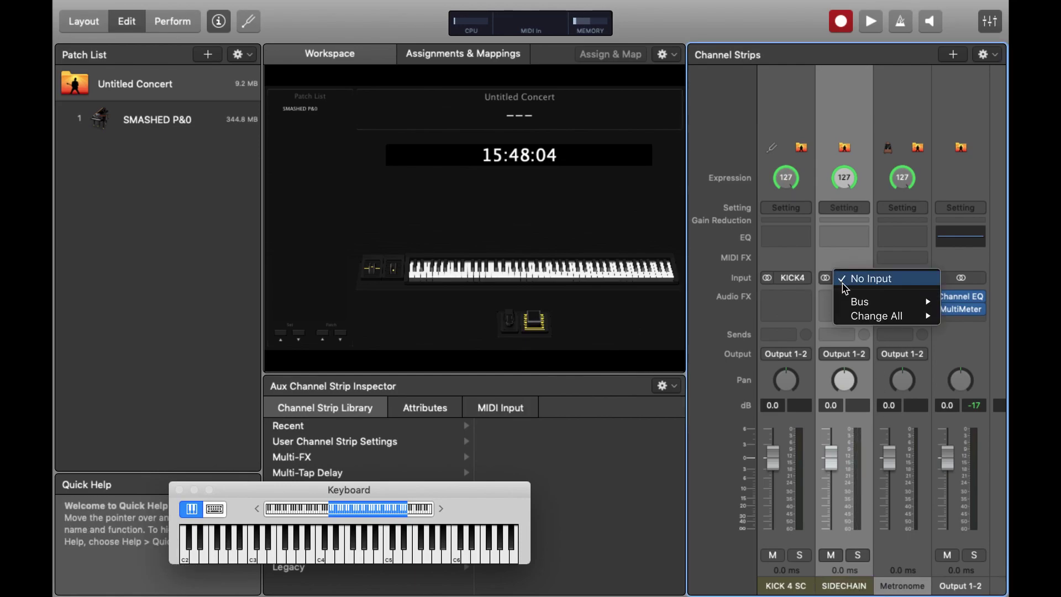
mouse_move(856, 302)
left_click(784, 33)
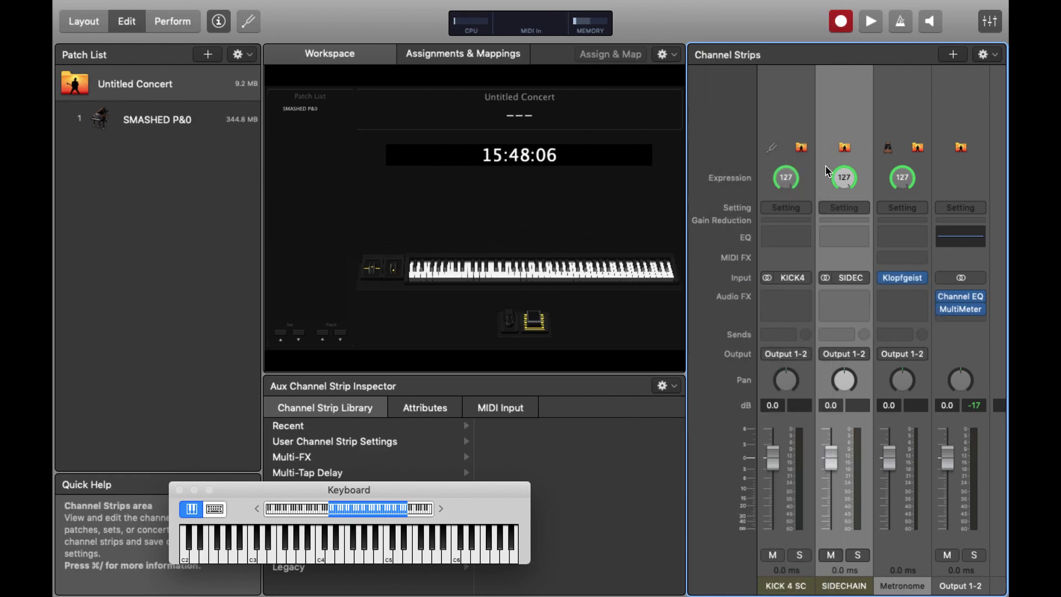
left_click(851, 278)
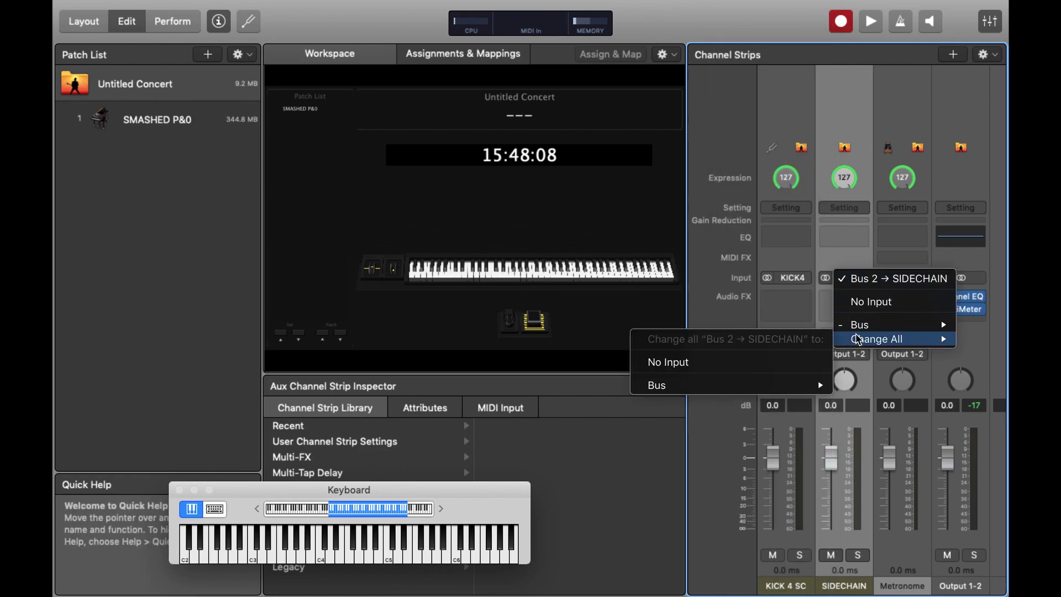
mouse_move(859, 324)
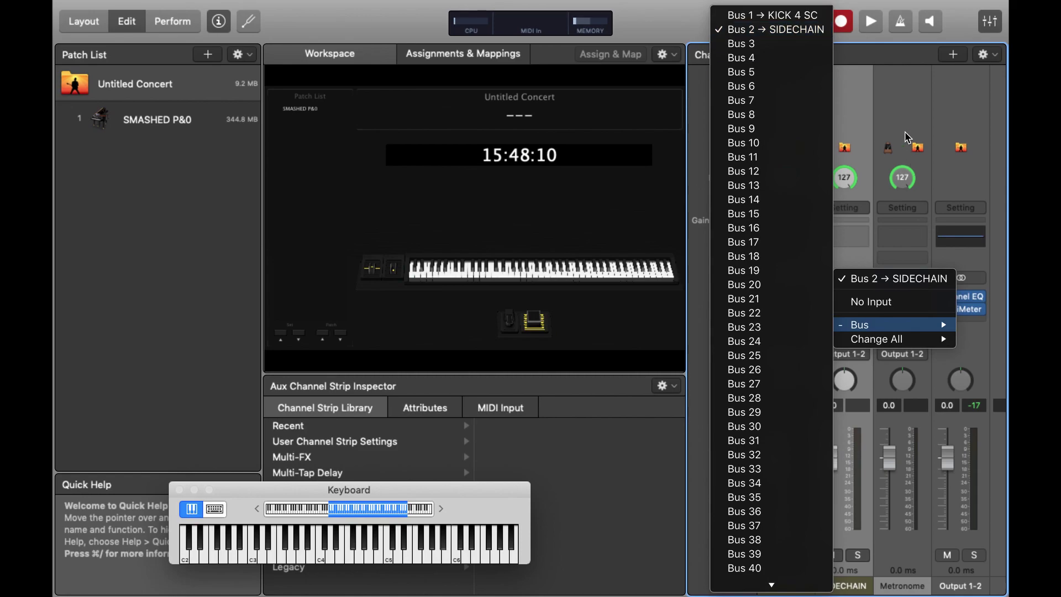
left_click(890, 84)
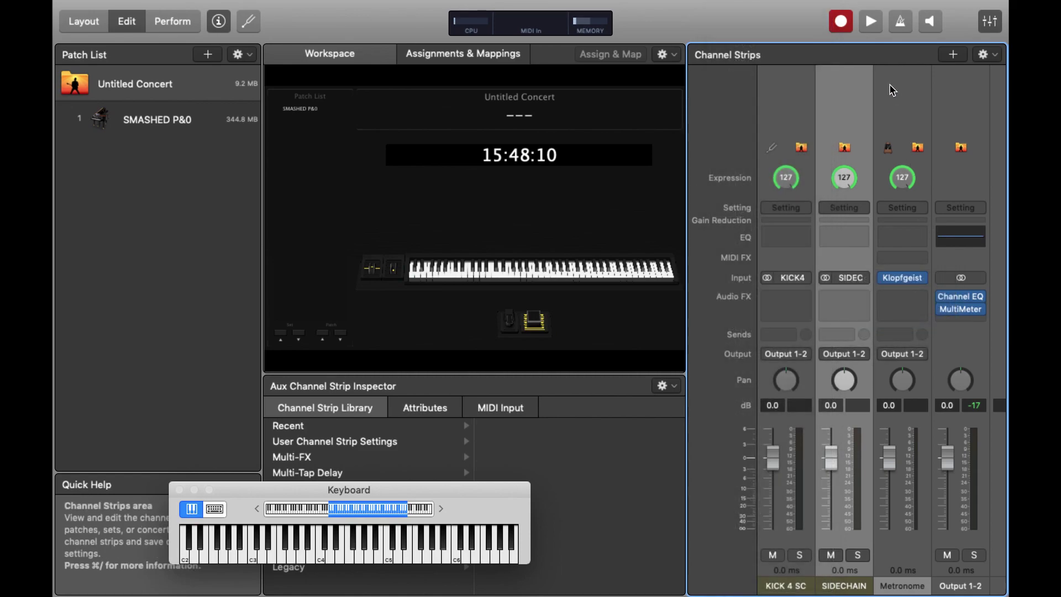
Step: Route the SMASHED P&0 piano strip's output to Bus 2, feeding the SIDECHAIN aux
left_click(215, 118)
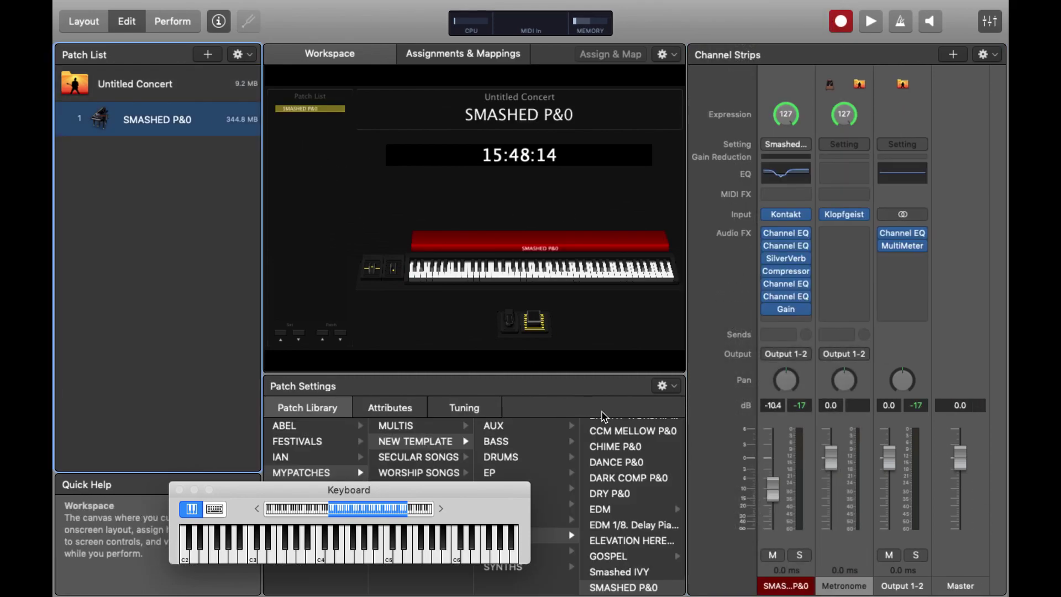
left_click(808, 589)
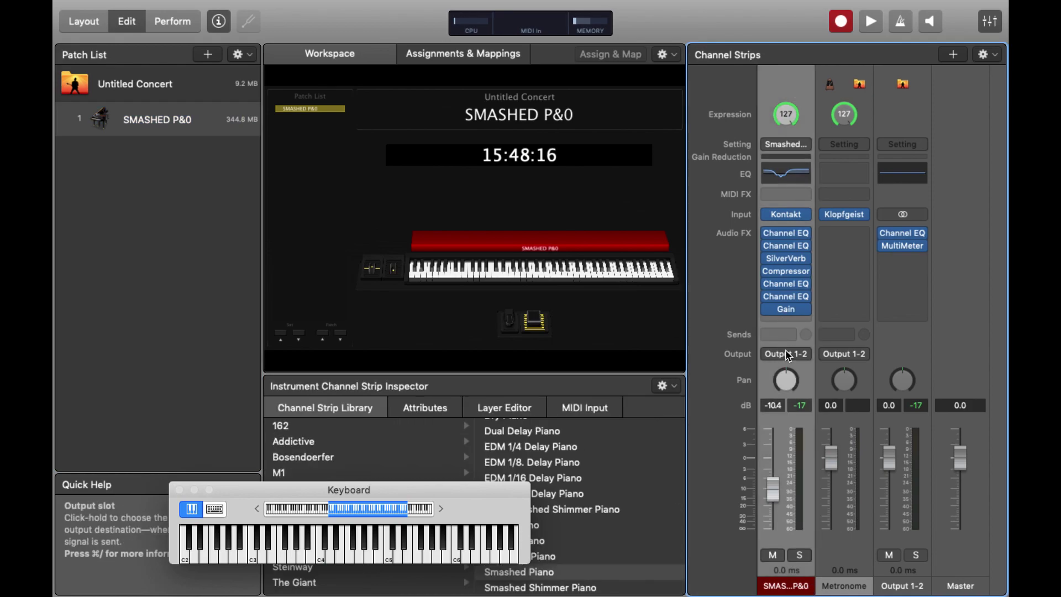
left_click(787, 356)
mouse_move(851, 415)
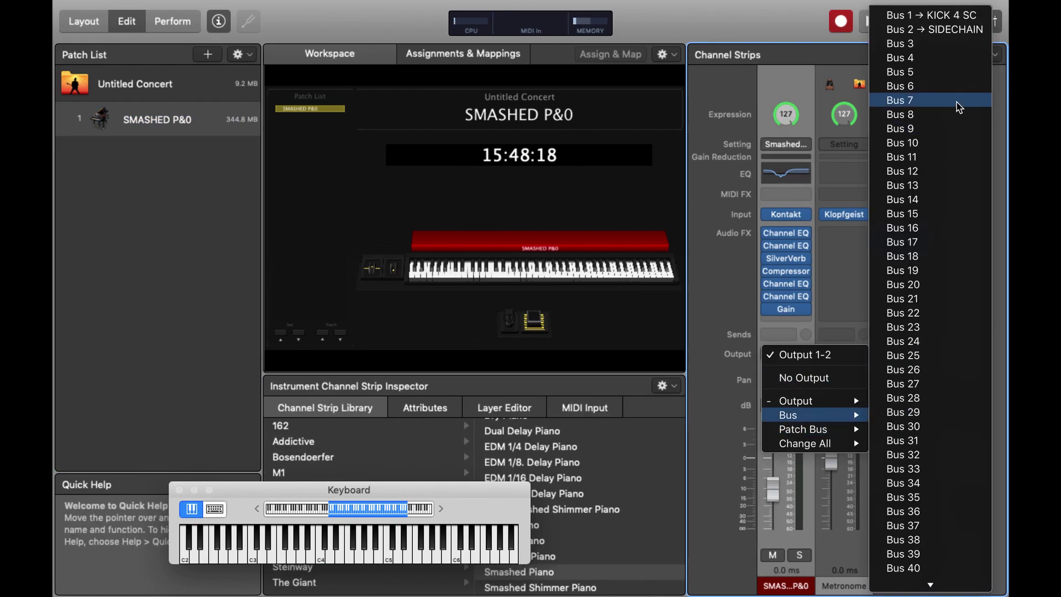
left_click(919, 32)
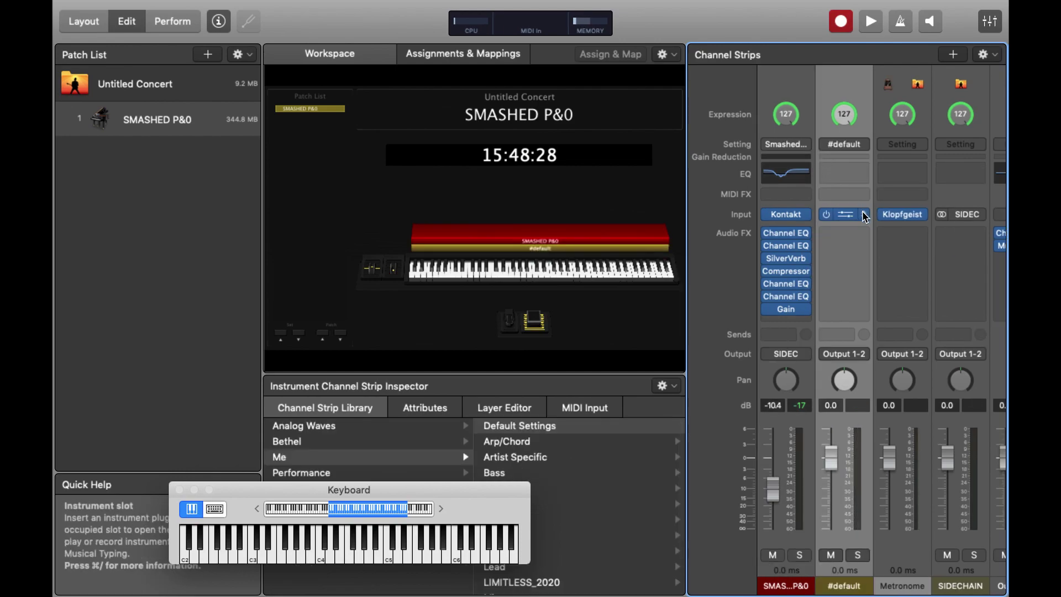
Step: Load Ultrabeat in stereo on the new instrument strip
left_click(843, 214)
mouse_move(870, 206)
left_click(786, 200)
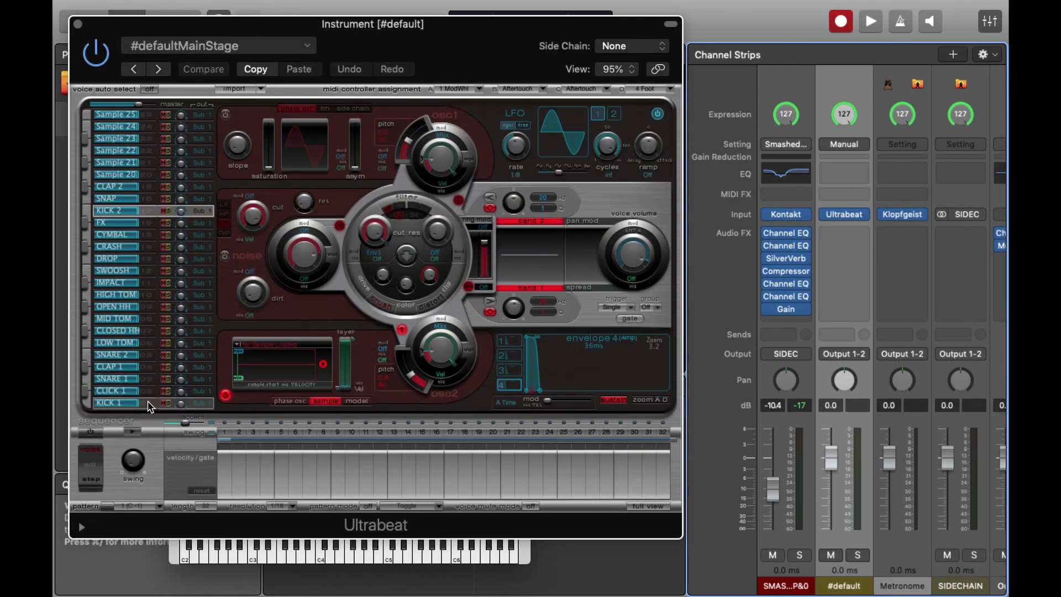
Step: Load KICK.wav from the Desktop's DRUMS folder into Ultrabeat's KICK 1 voice
left_click(145, 402)
left_click(259, 345)
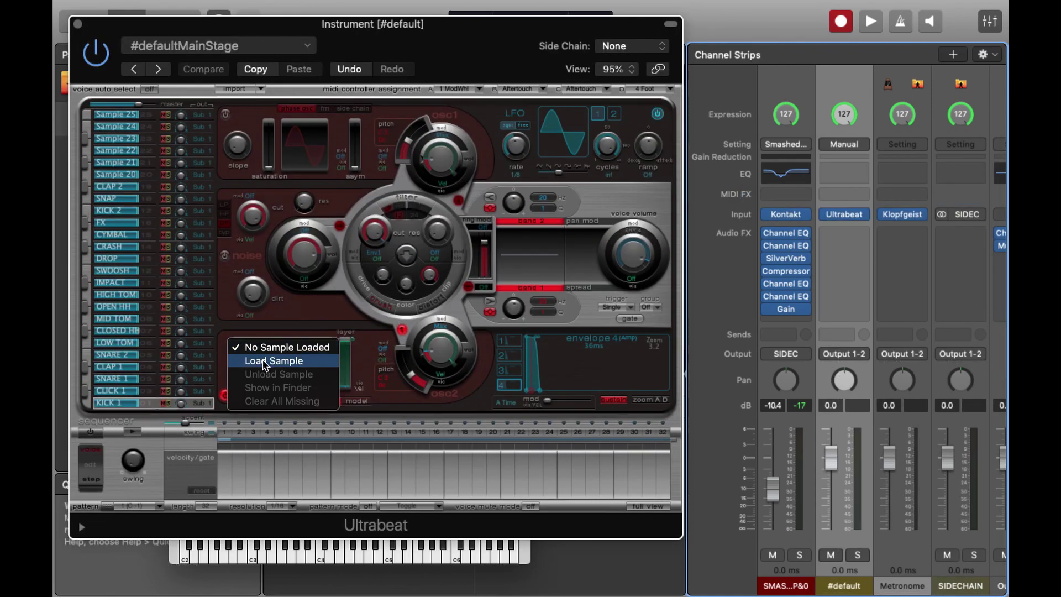
left_click(264, 362)
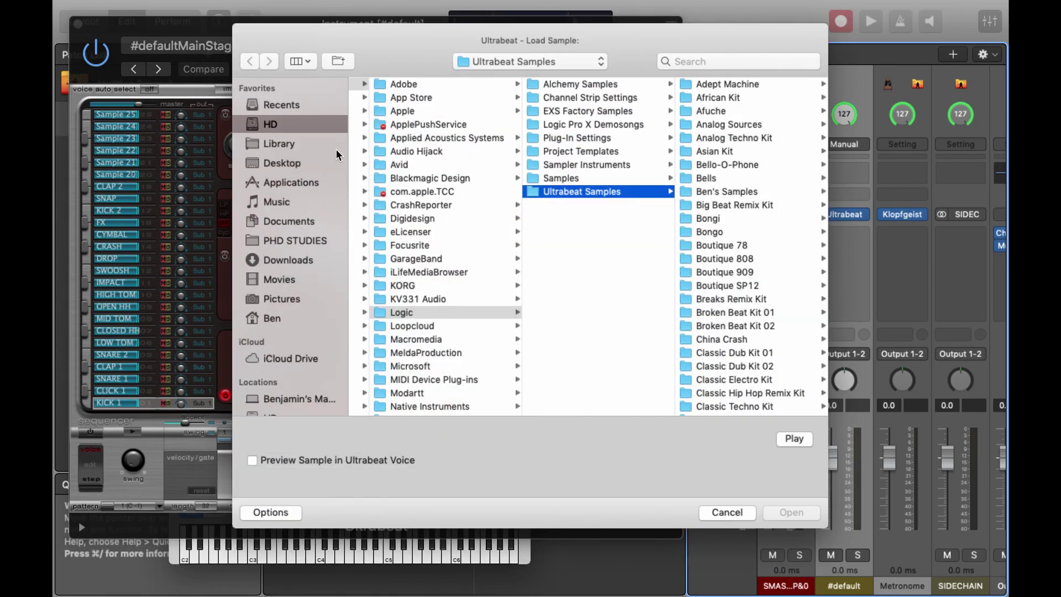
left_click(282, 163)
left_click(420, 125)
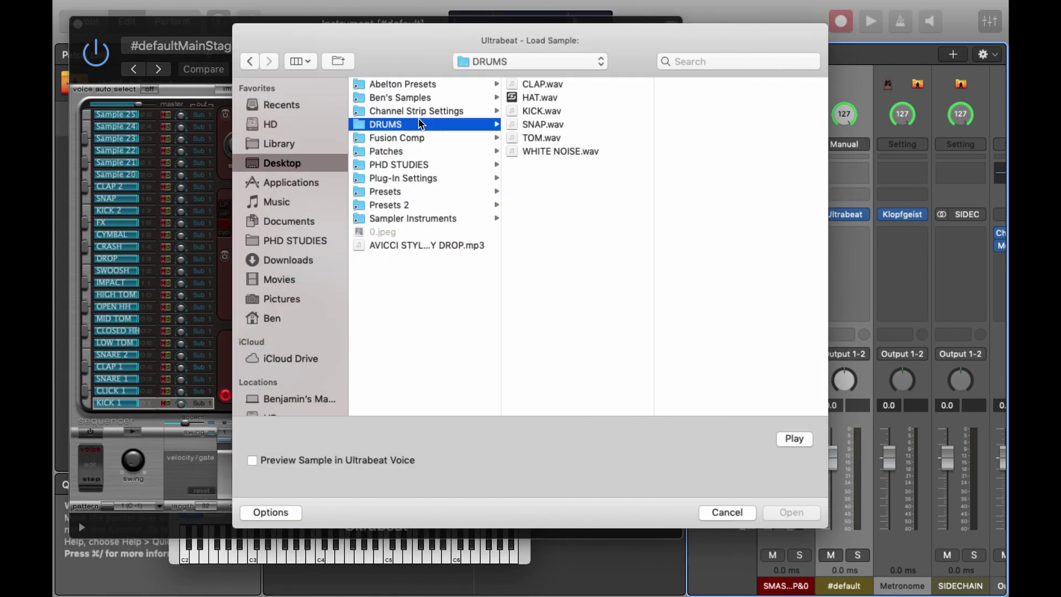
left_click(551, 114)
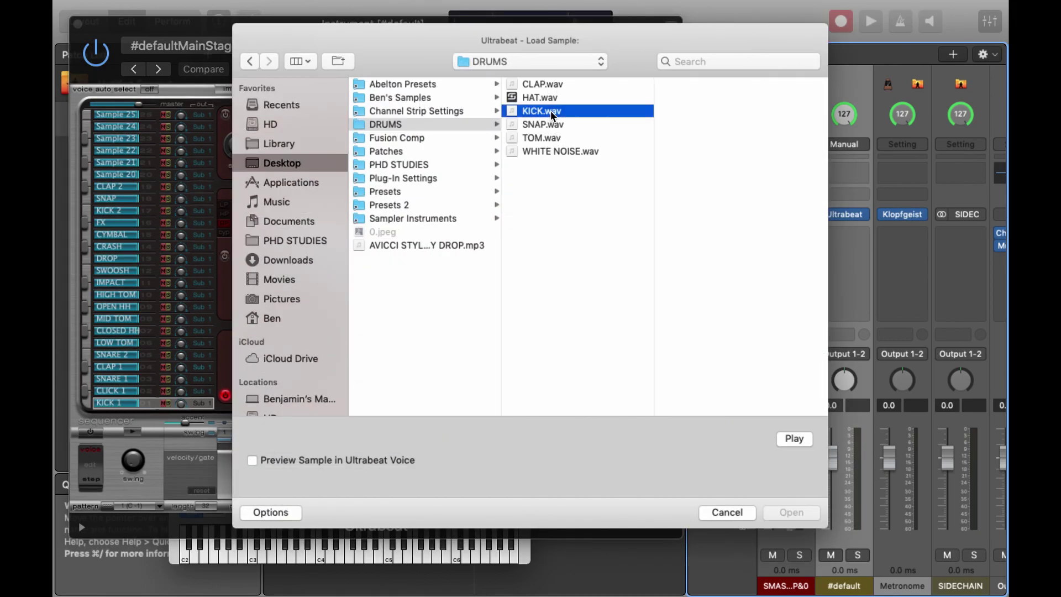
left_click(784, 512)
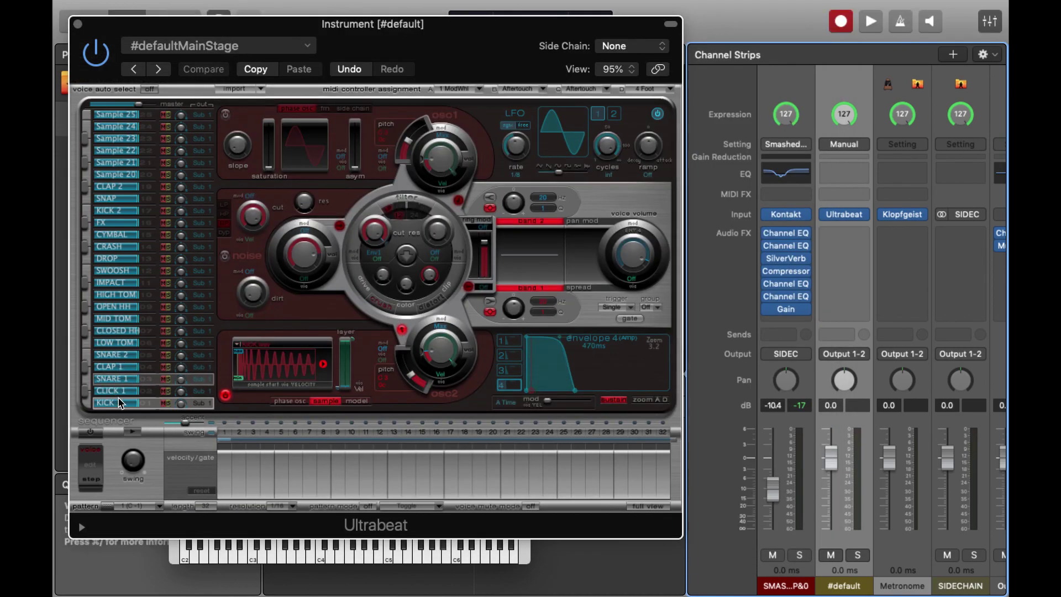
Step: Lower KICK 1's volume, add a kick on step 1, and shorten the pattern to 4 steps
mouse_move(138, 409)
left_mouse_down()
mouse_move(107, 410)
mouse_move(122, 407)
left_mouse_up()
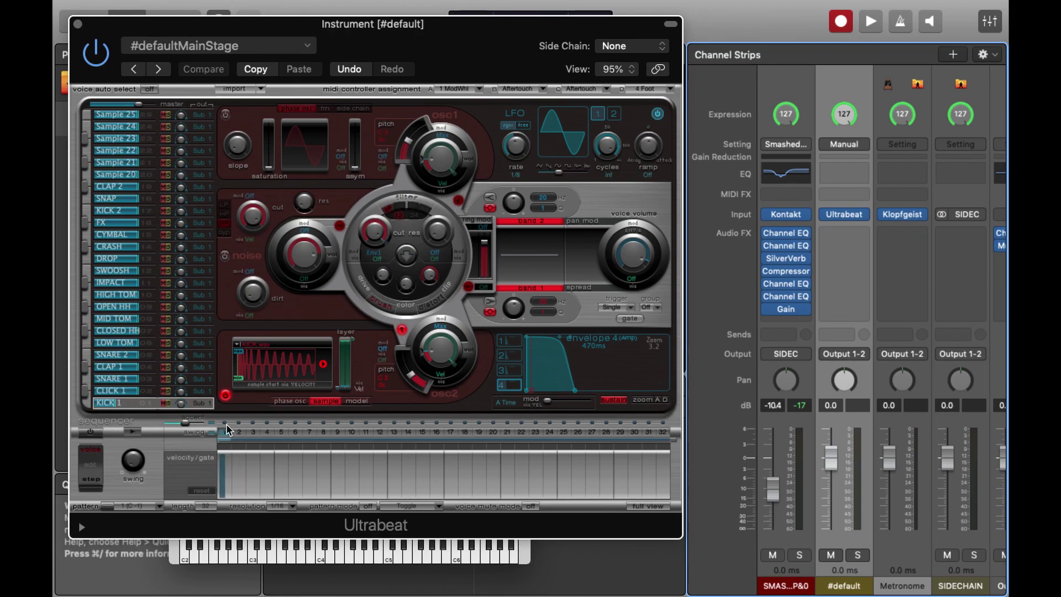
key("space")
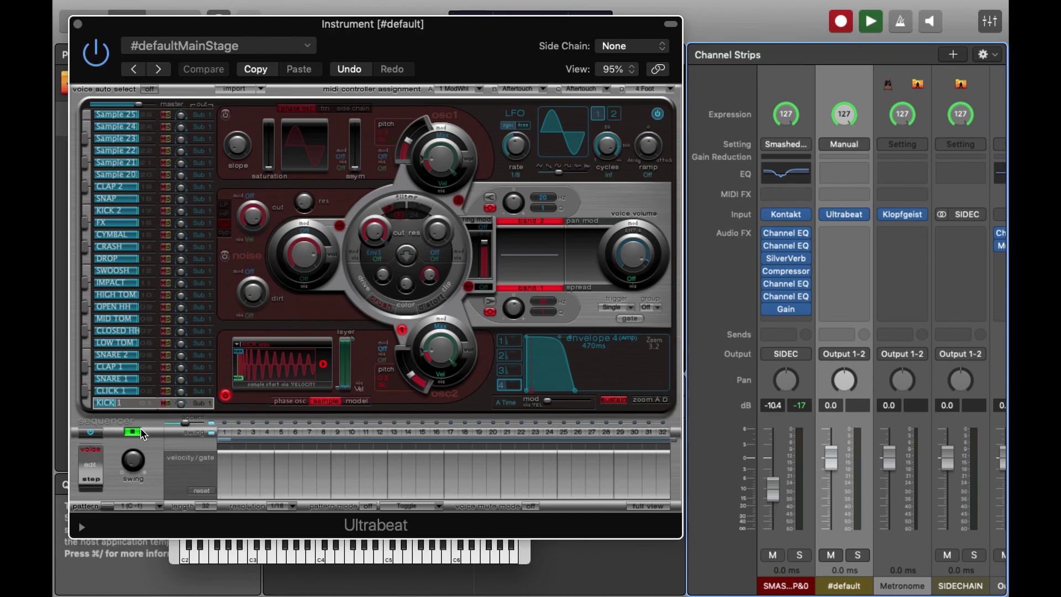
left_click(224, 454)
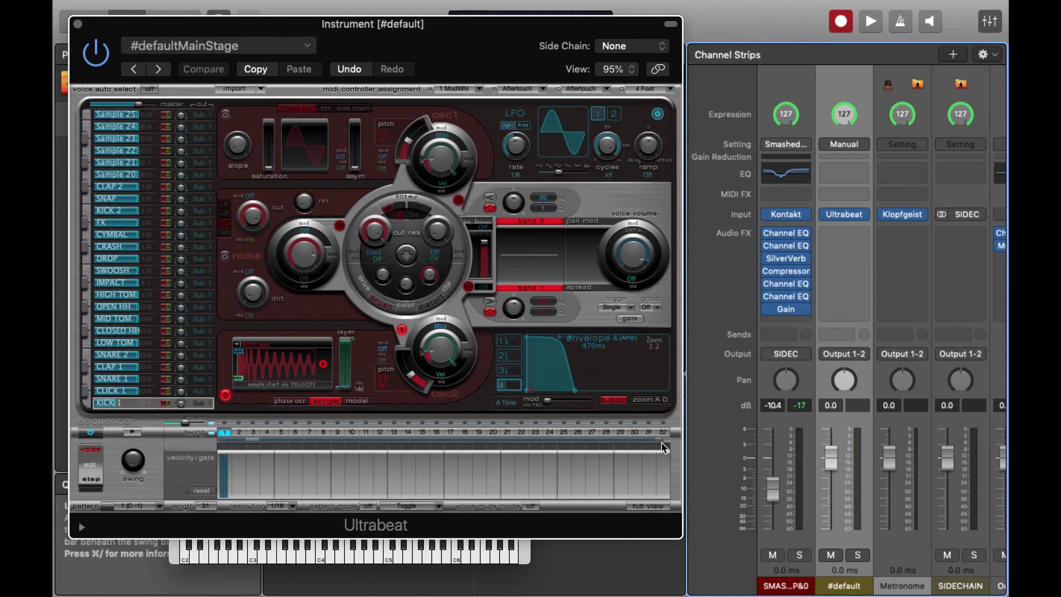
left_click_drag(663, 448, 283, 441)
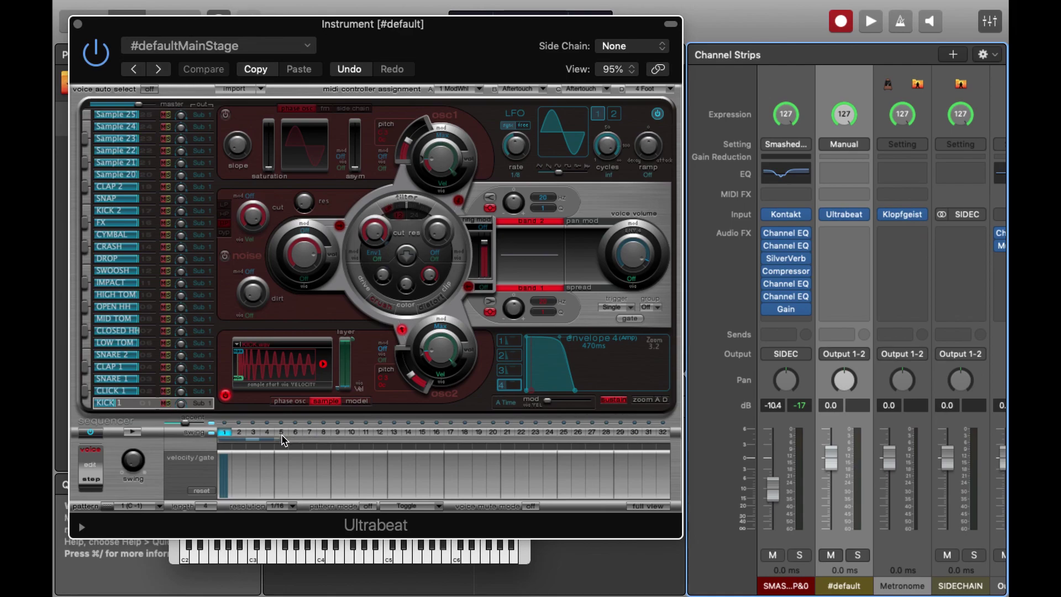
key("space")
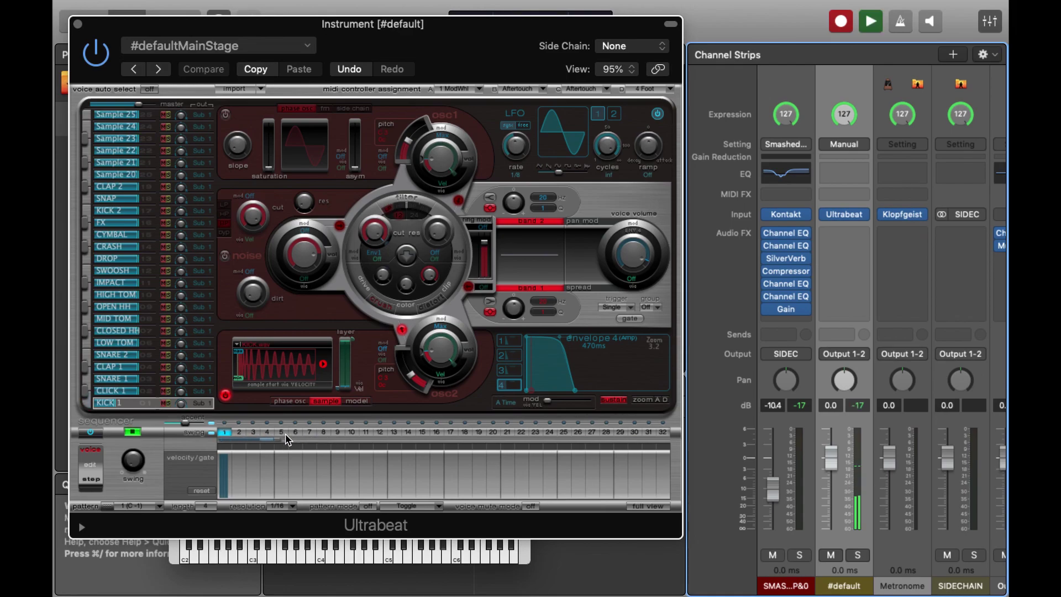
key("space")
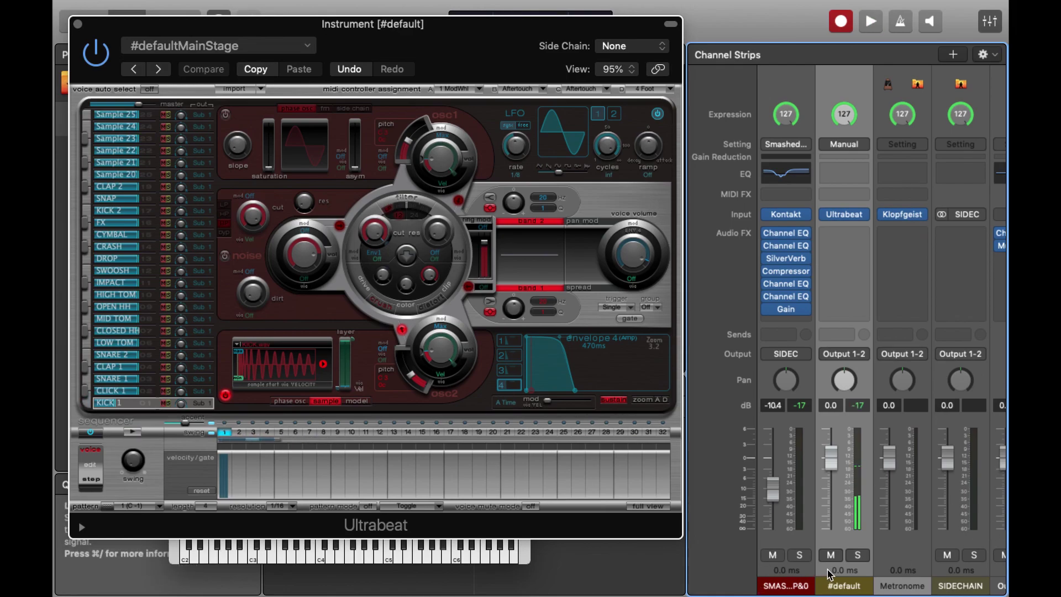
Step: Rename the #default channel strip to KICK
double_click(845, 586)
type("KICK")
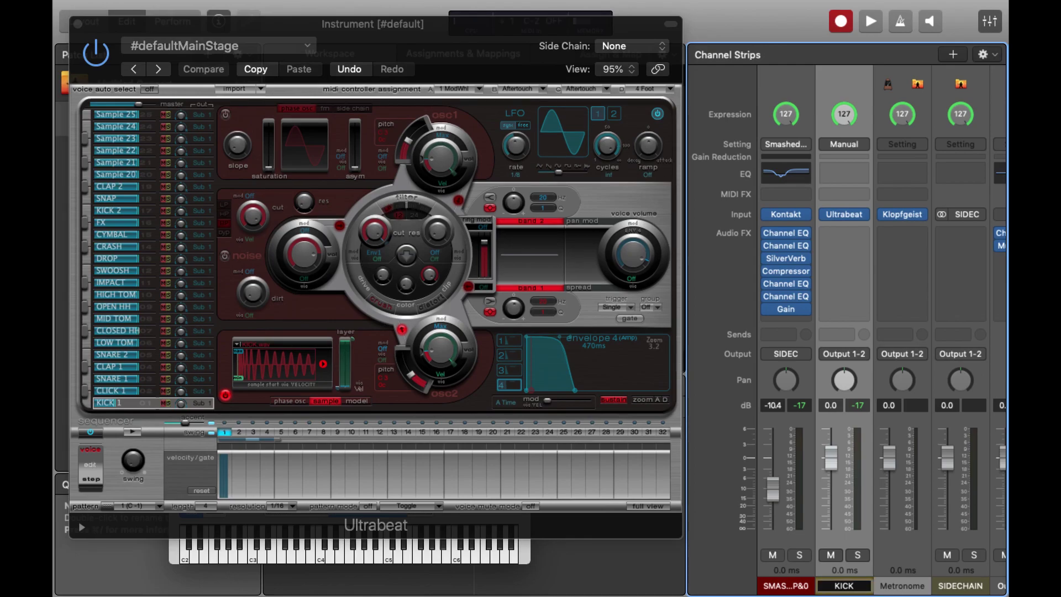
key("Return")
Step: Send the KICK strip's output to Bus 1 (KICK 4 SC) and close the Ultrabeat window
left_click(843, 354)
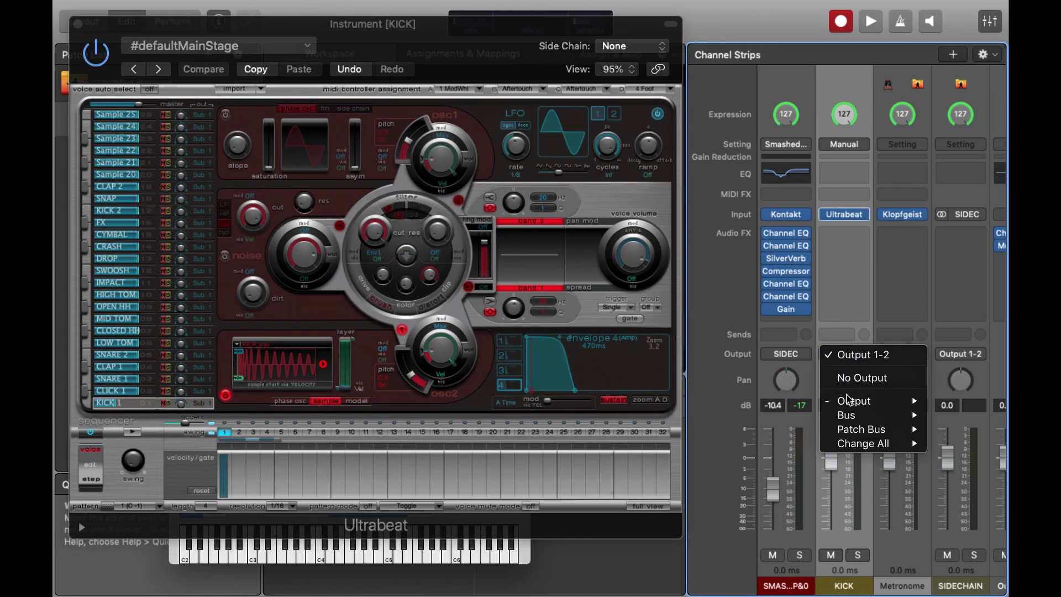
mouse_move(854, 421)
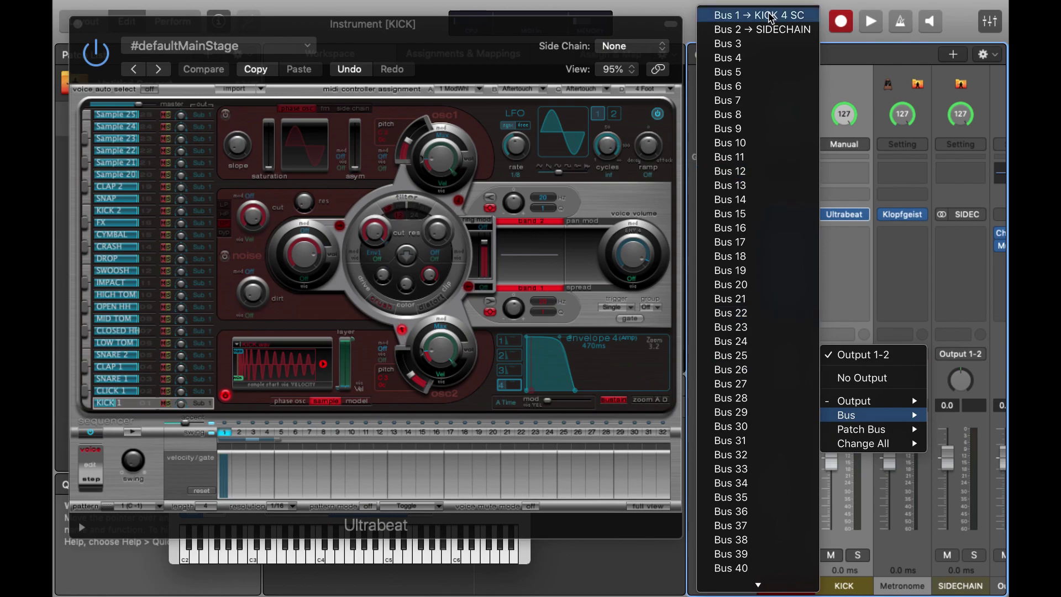
left_click(765, 15)
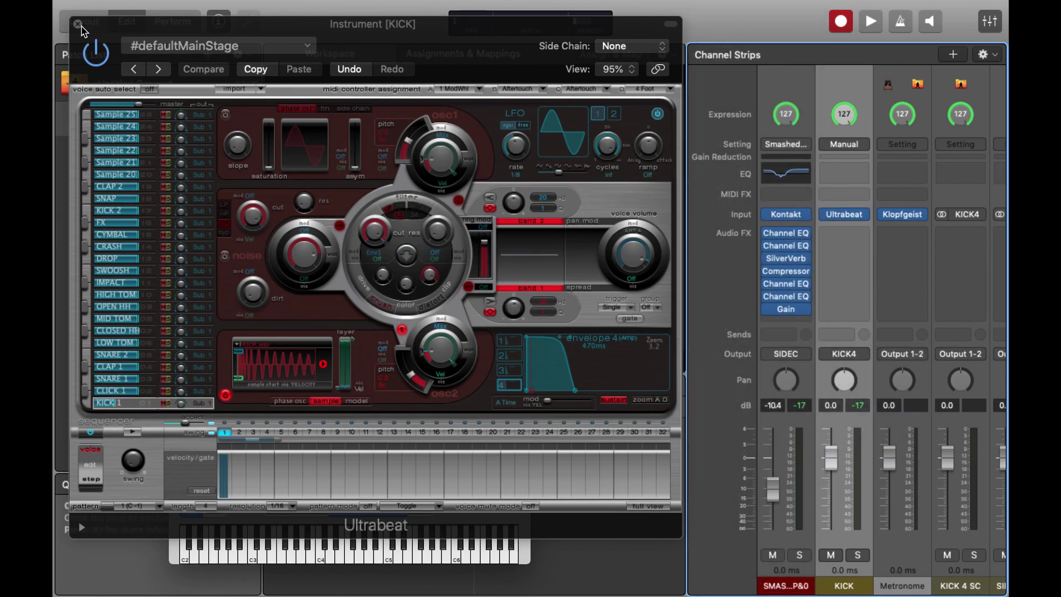
left_click(79, 25)
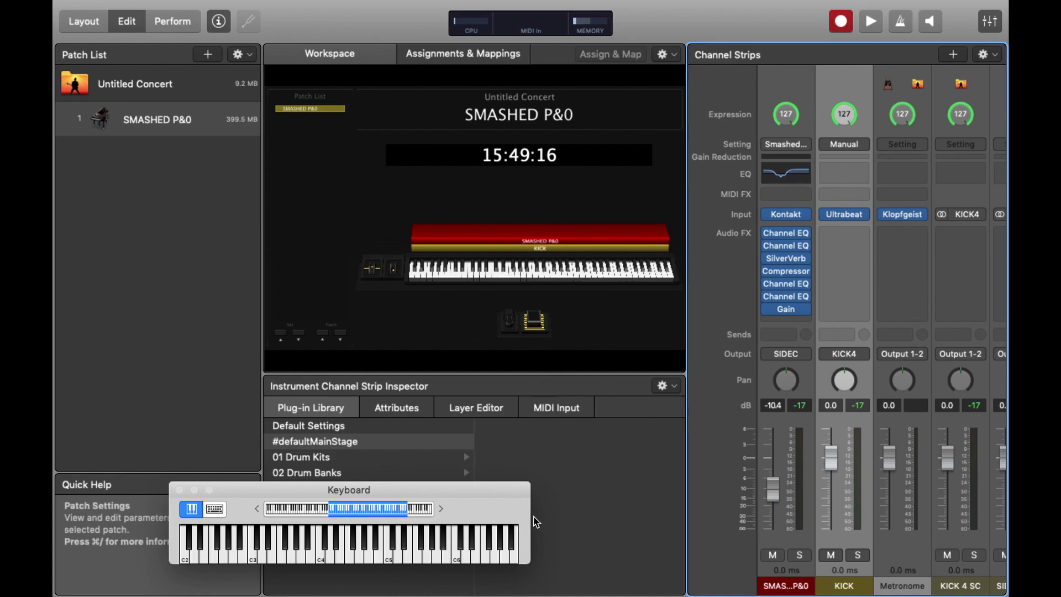
Step: In the Layer Editor, narrow the KICK layer's key range to C-2 and test playback
left_click_drag(516, 501, 282, 459)
left_click(475, 407)
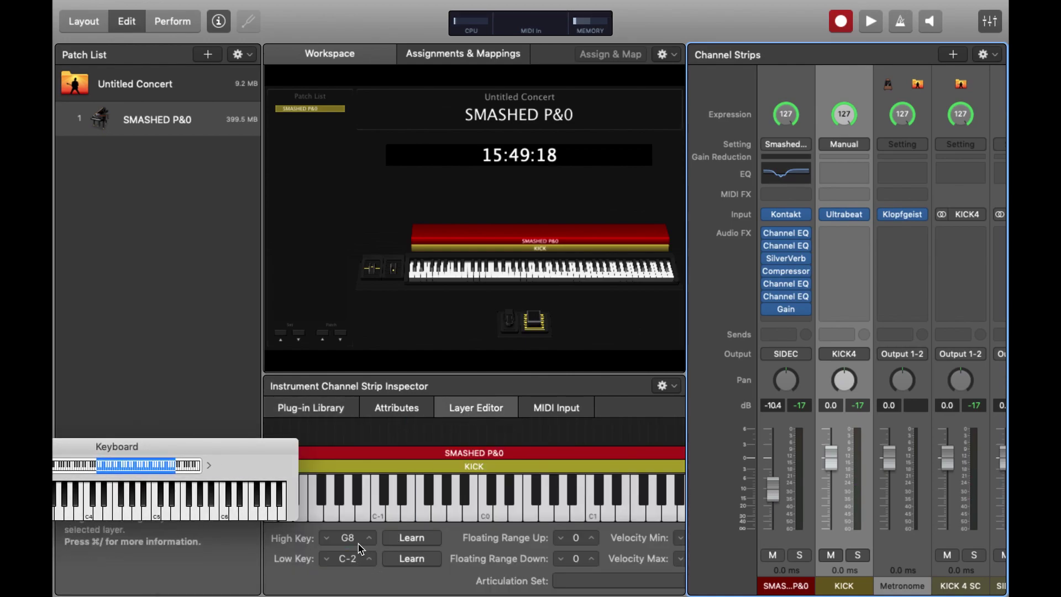
left_click_drag(354, 539, 354, 580)
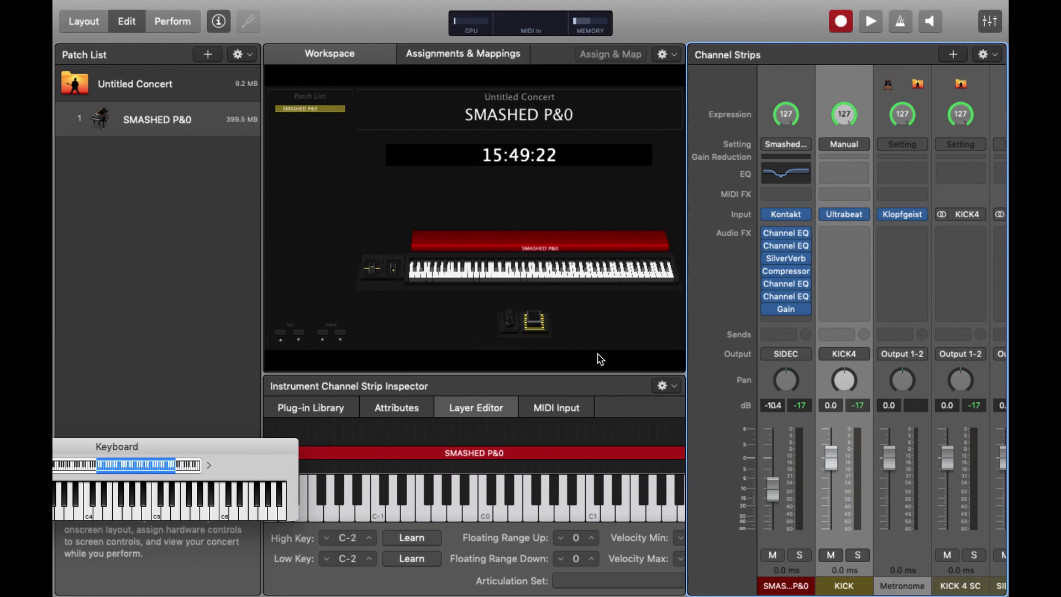
key("space")
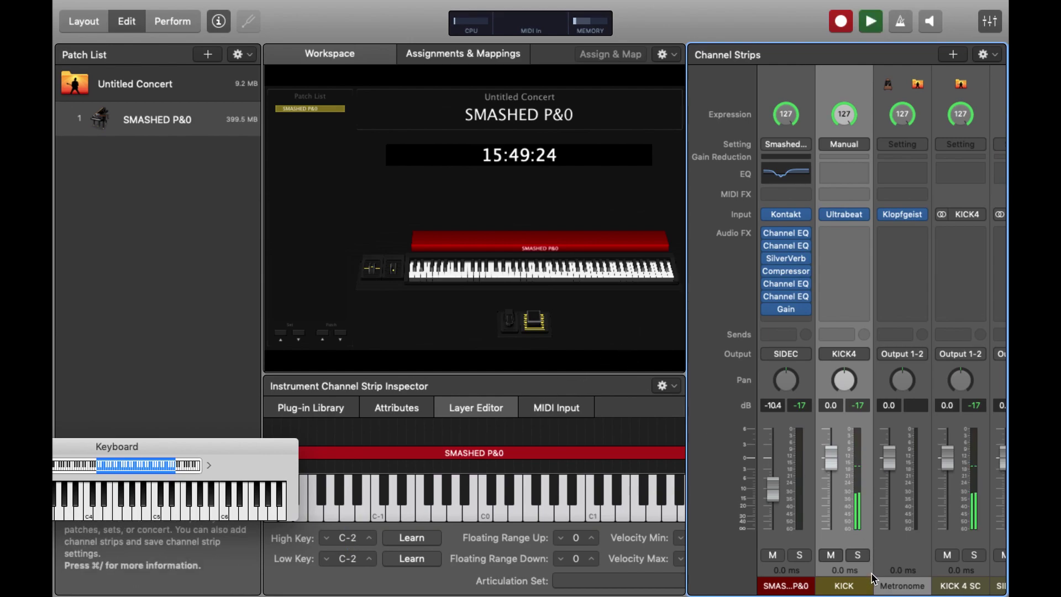
key("space")
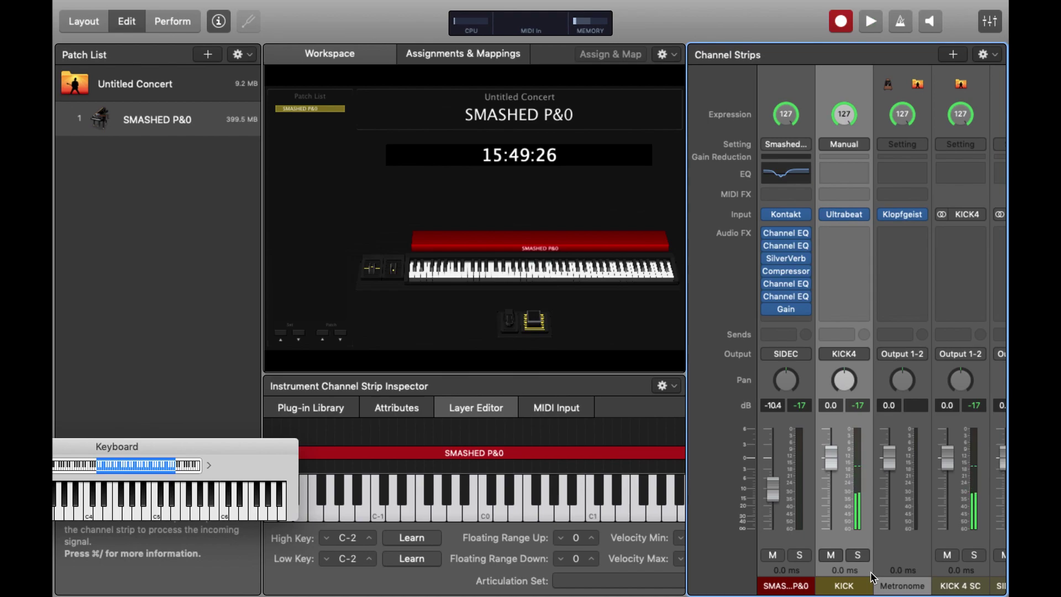
Step: Insert a Compressor on the SIDECHAIN aux with Side Chain set to Bus 1, audition it, and close it
left_click(878, 583)
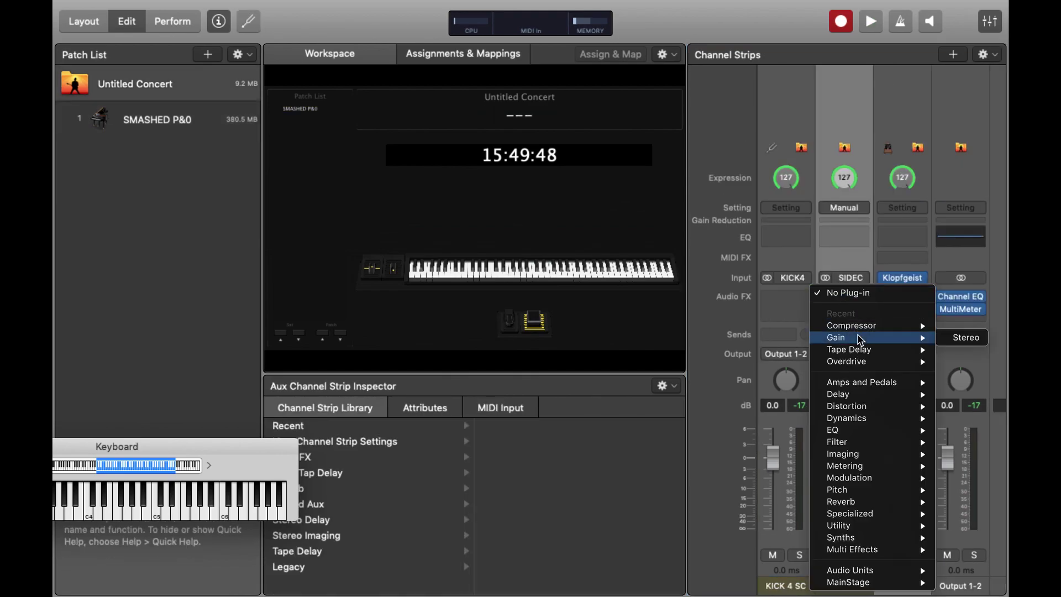
left_click(949, 326)
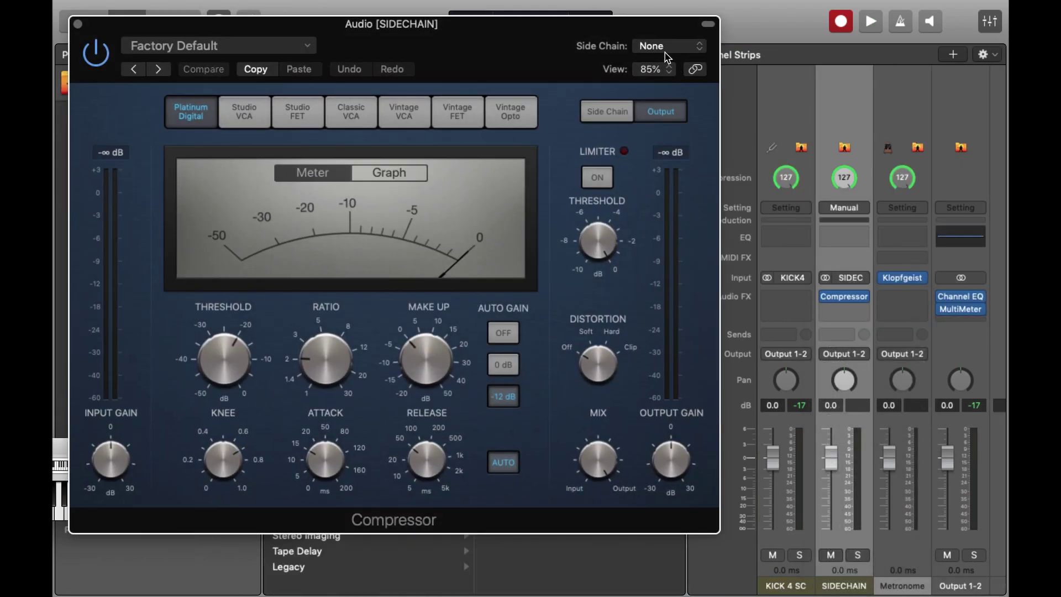
left_click(665, 45)
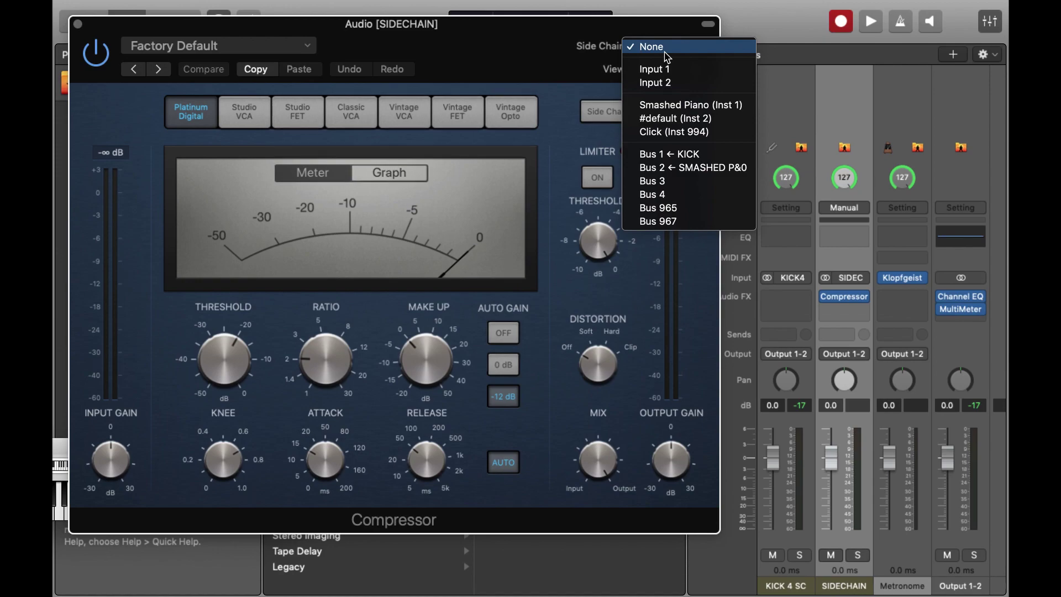
left_click(691, 160)
key("space")
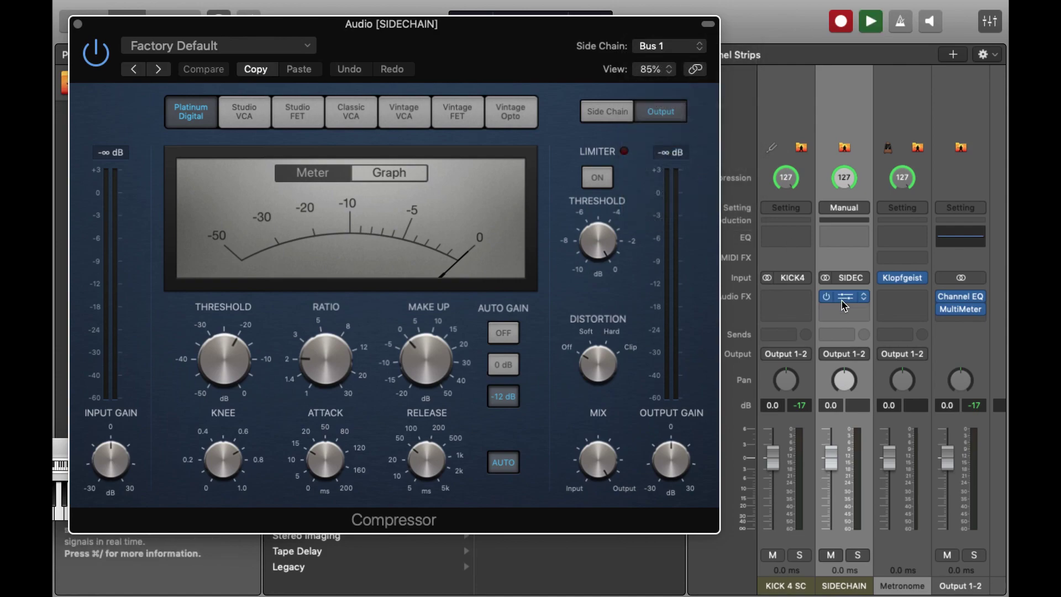
key("space")
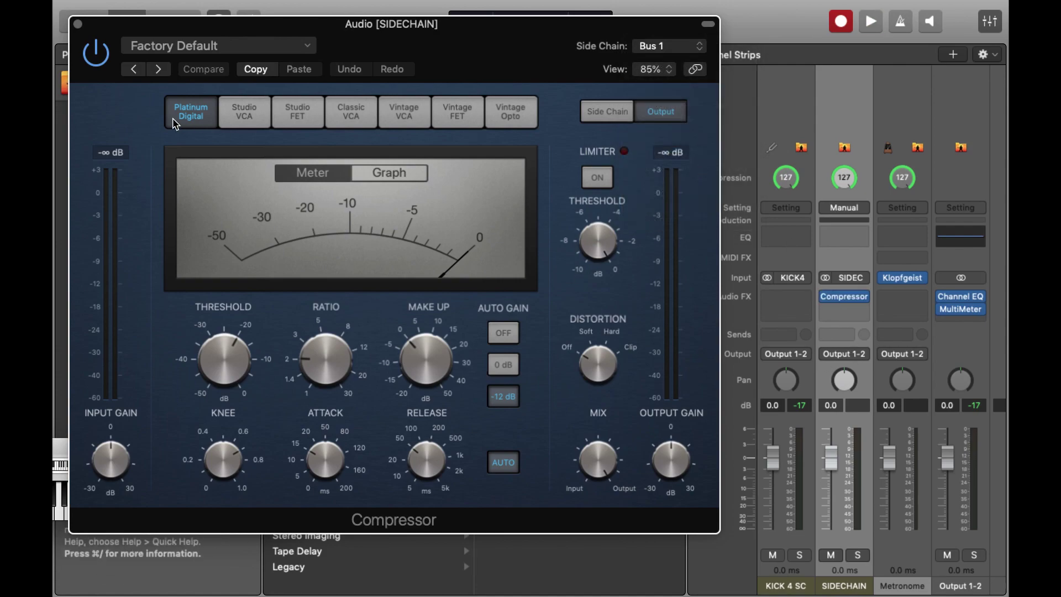
left_click(78, 24)
Step: With SMASHED P&0 selected, open the Compressor on the SIDECHAIN aux strip
left_click(859, 303)
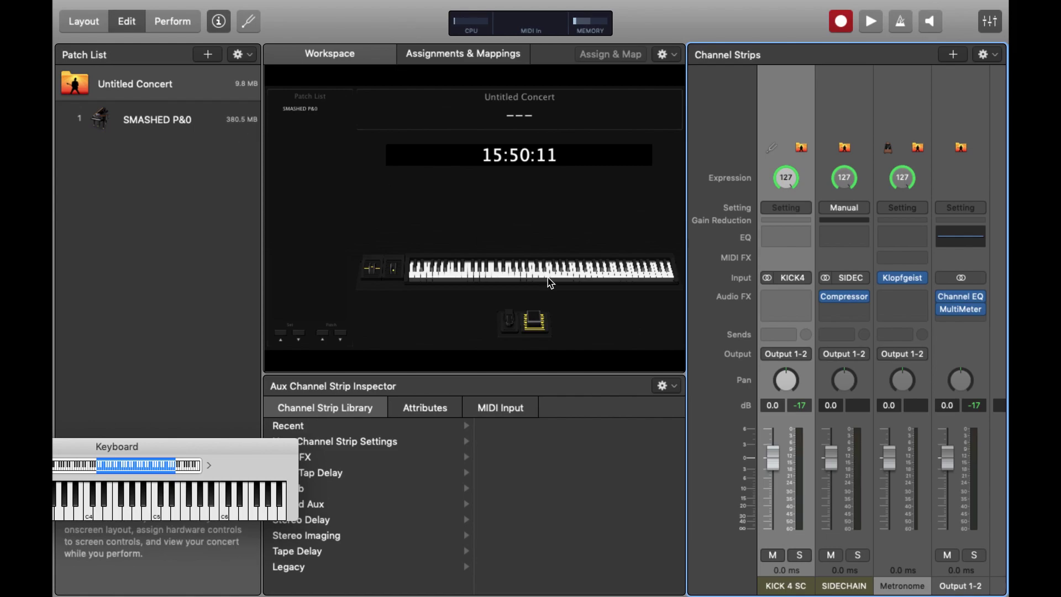
left_click(205, 120)
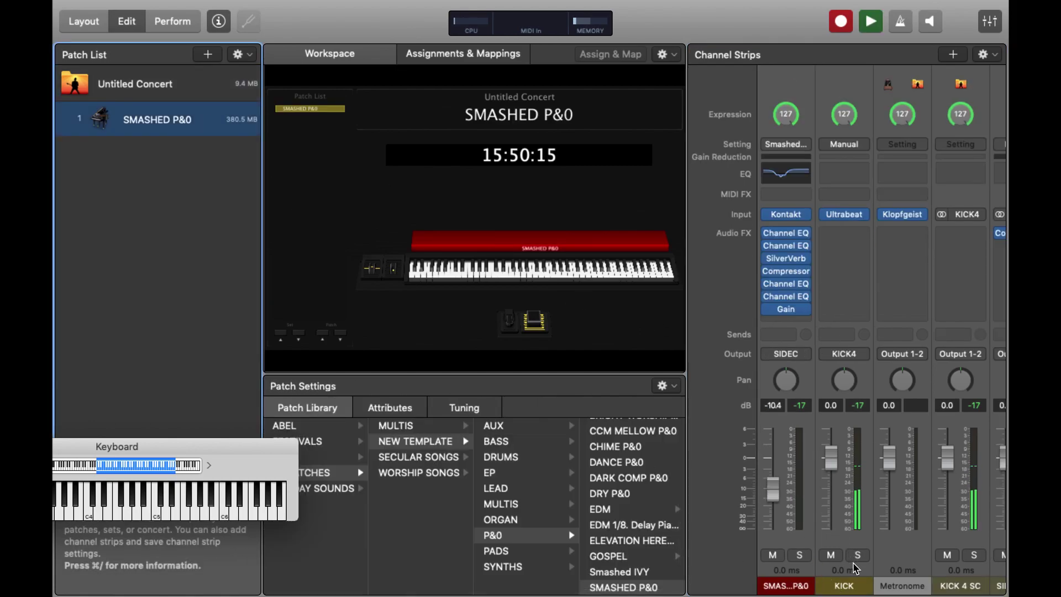
left_click(825, 514)
key("Right")
key("Right")
key("Right")
key("Right")
key("Left")
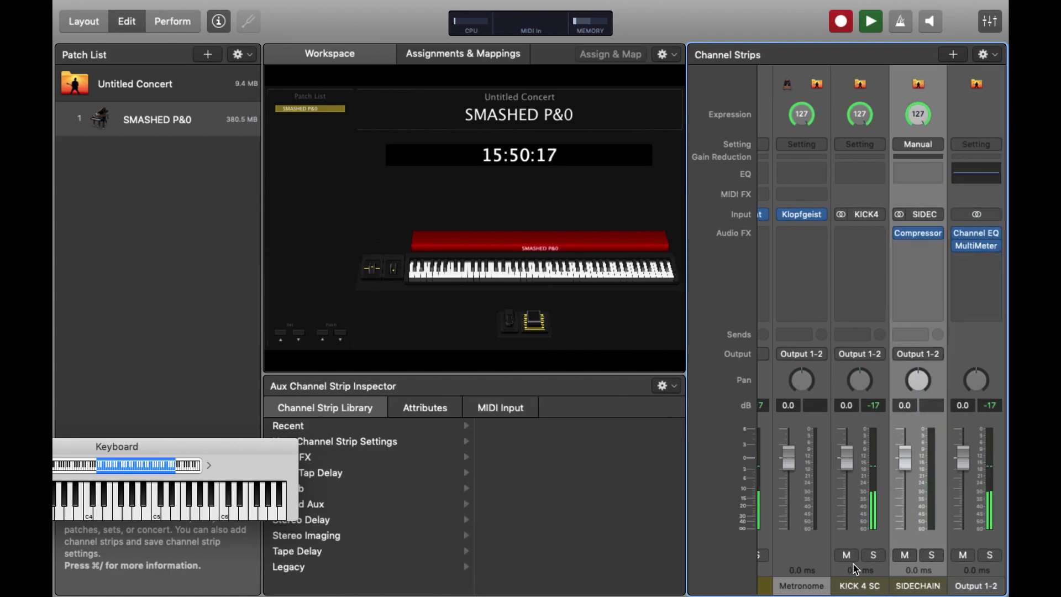
left_click(920, 237)
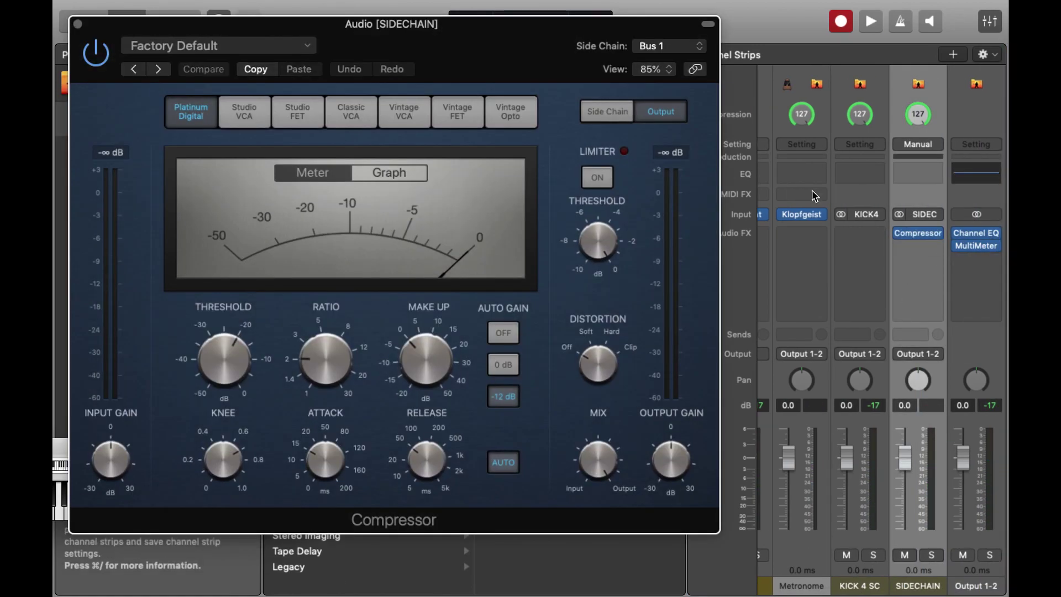
Step: Set the Compressor threshold to -30.5 dB and ratio to 3.9:1, then close it
left_click_drag(210, 354, 215, 366)
key("space")
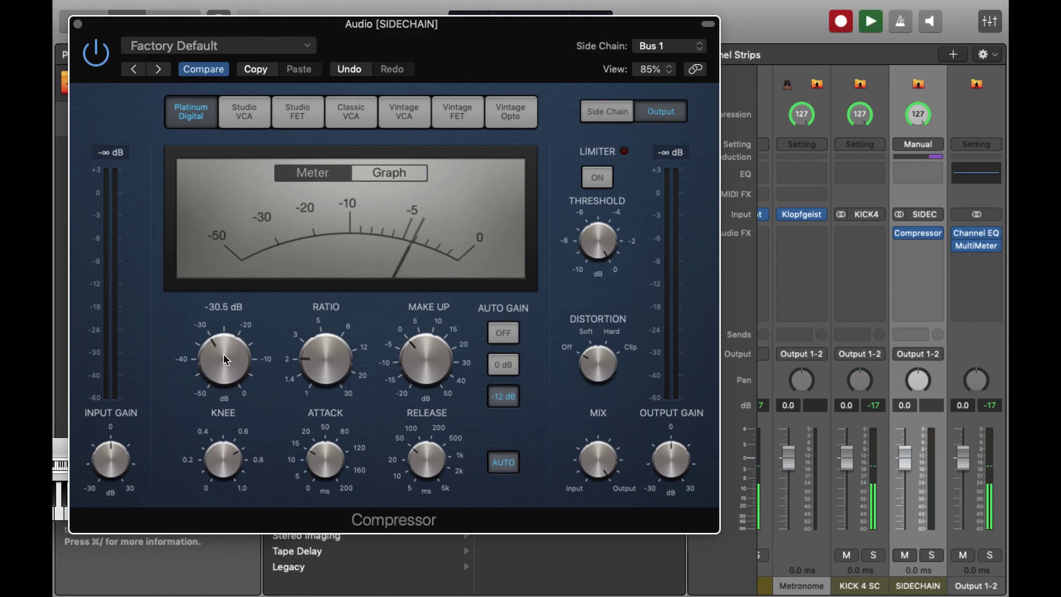
left_click_drag(334, 356, 336, 324)
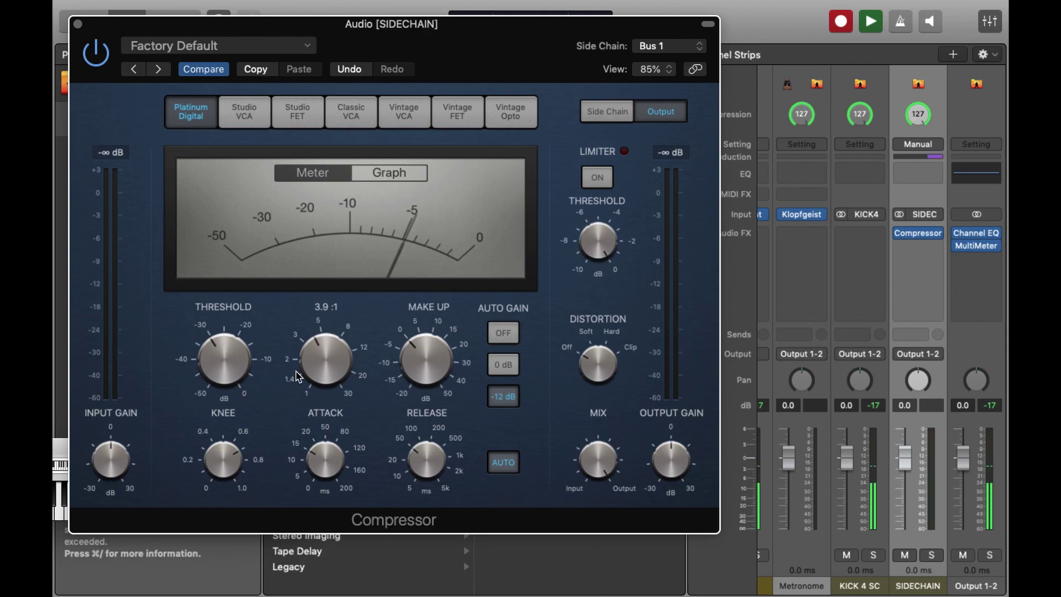
mouse_move(224, 467)
left_click(78, 24)
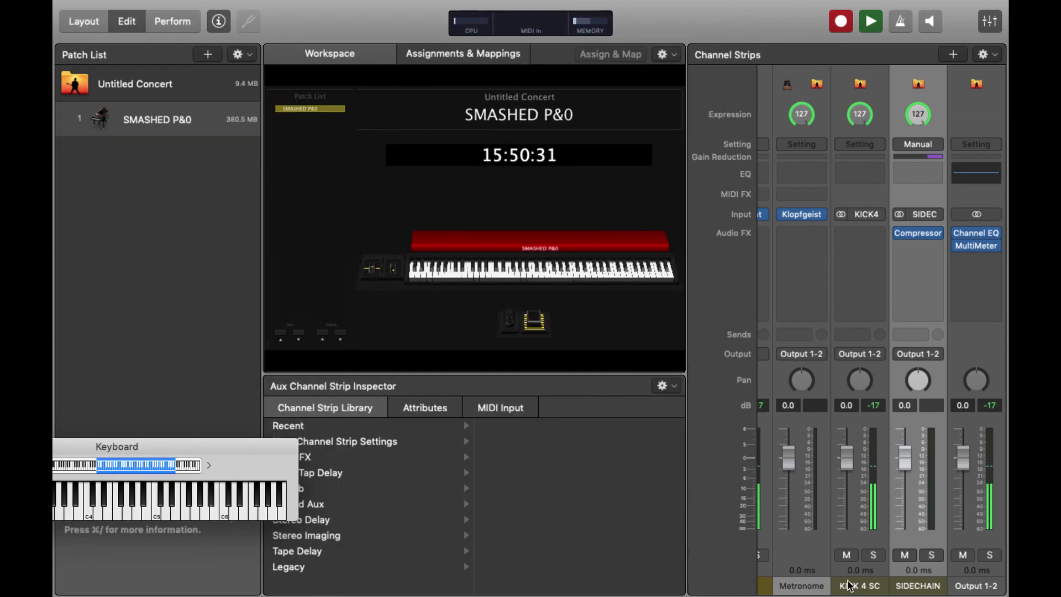
Step: Select the SMASHED P&0 strip, switch the keyboard to Musical Typing, and play a D-H-O chord
left_click(765, 585)
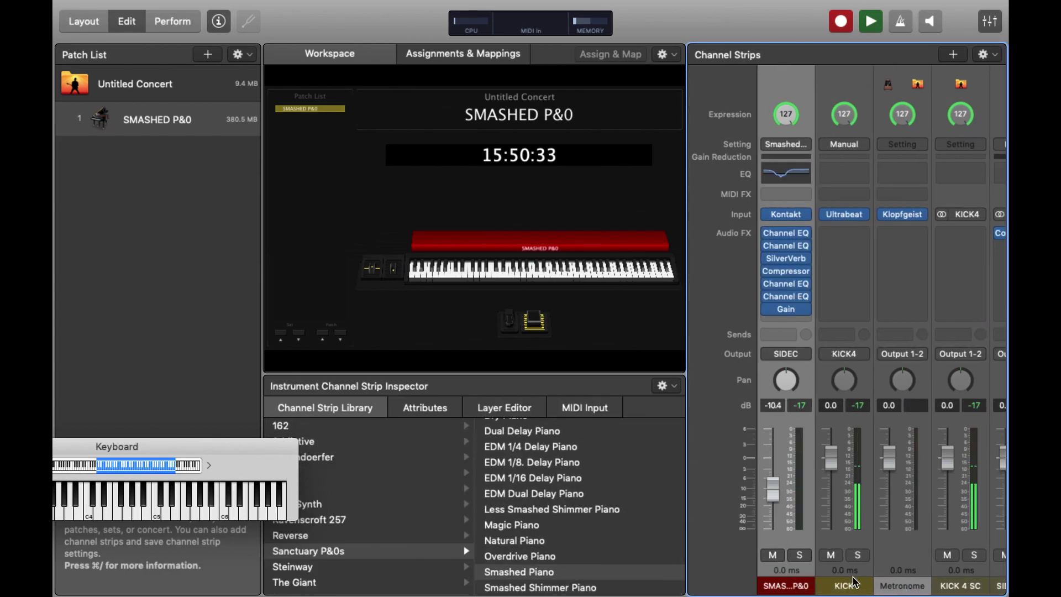
left_click(105, 465)
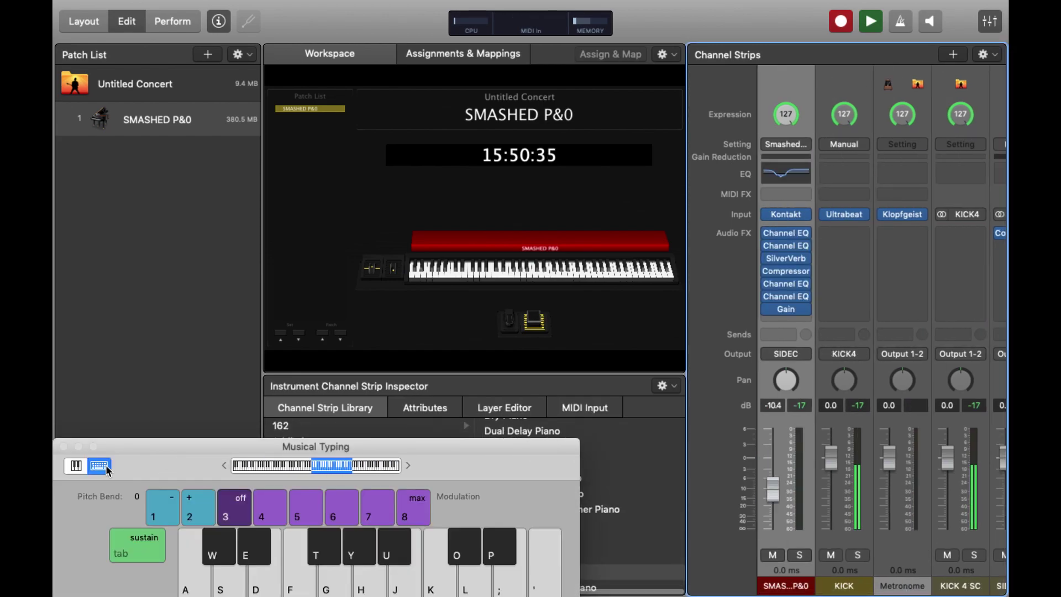
key("d")
key("h")
key("o")
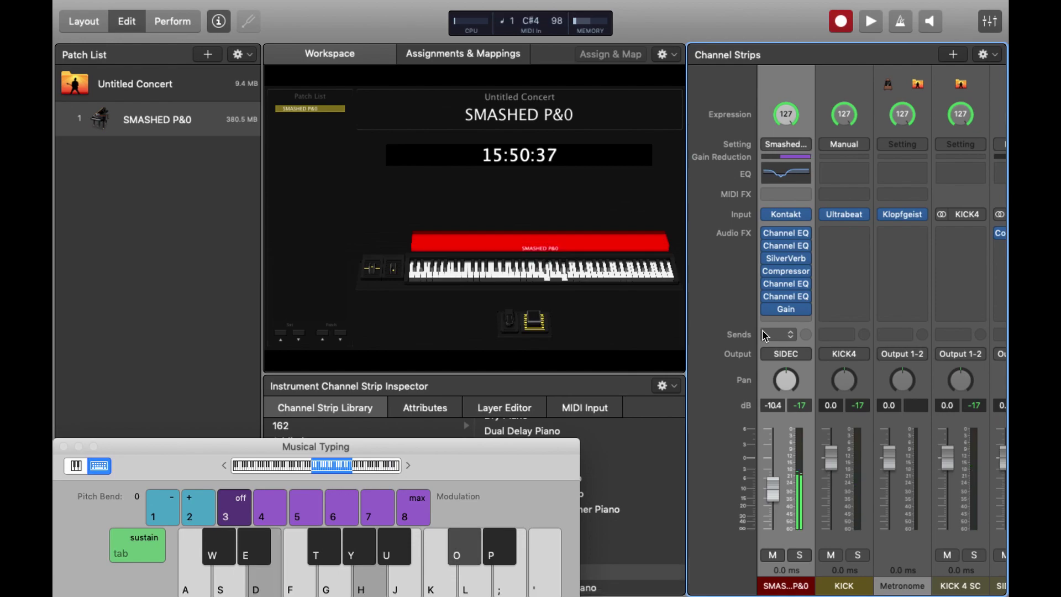
Step: Play further piano chords (L-T, S-G, then H-T) to hear the kick ducking
key("l")
key("t")
key("s")
key("g")
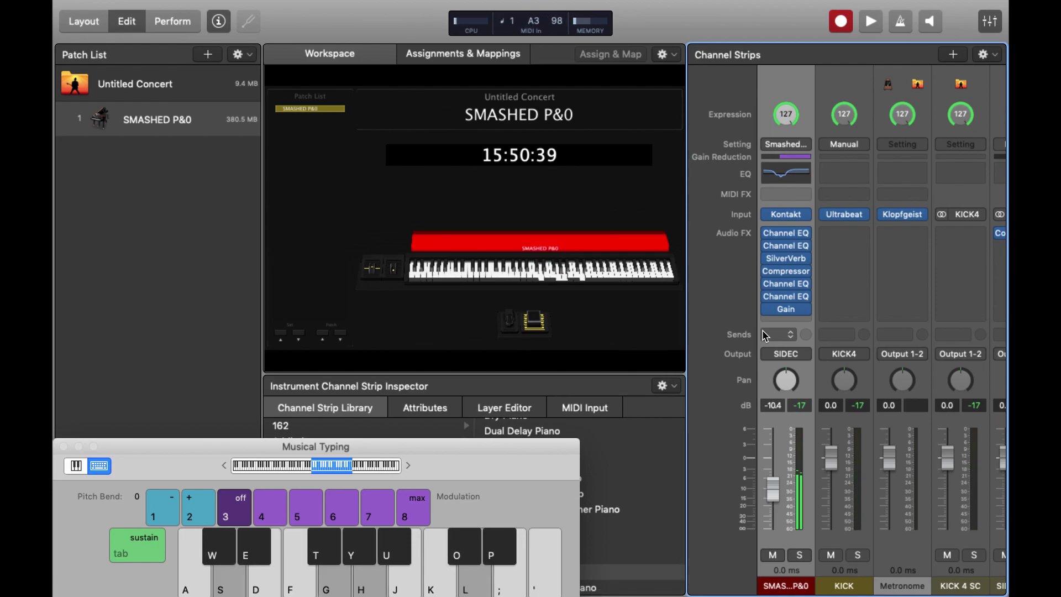
key("space")
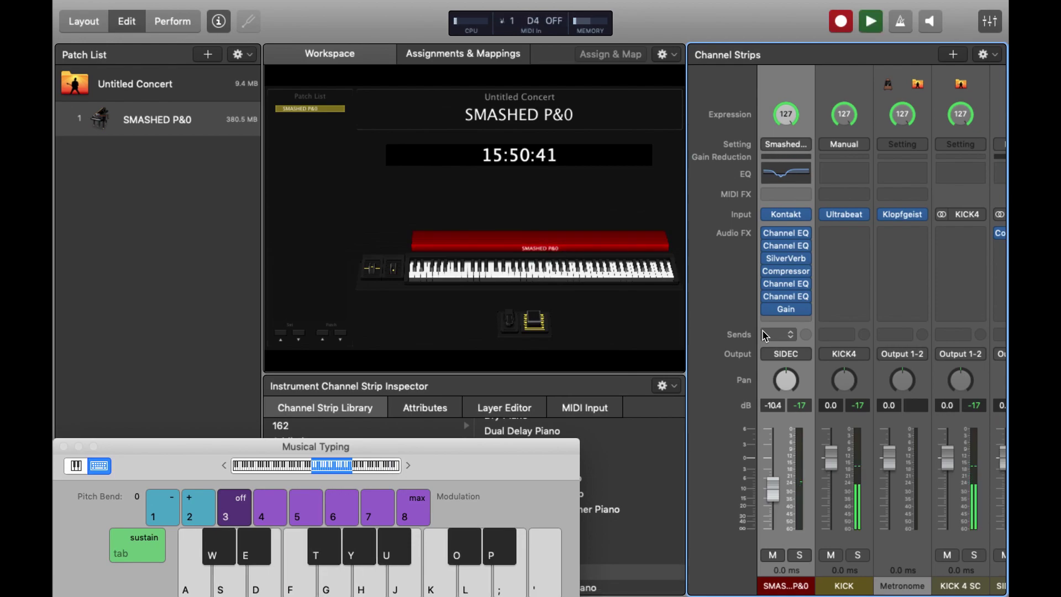
key("h")
key("t")
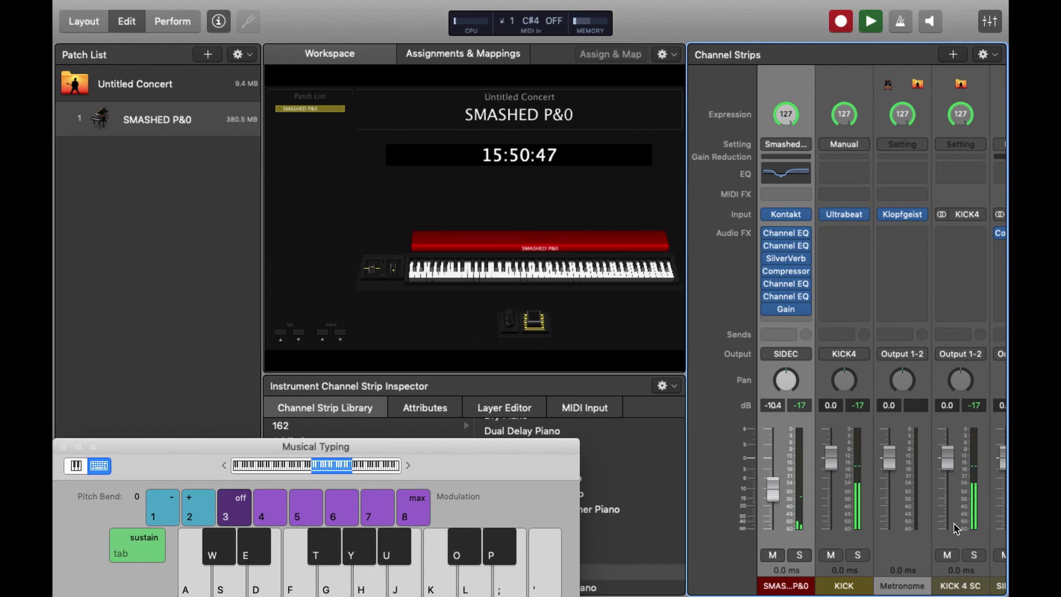
Step: Reopen the SIDECHAIN aux Compressor and set ratio 4.8:1 and threshold -34.5 dB
left_click(968, 581)
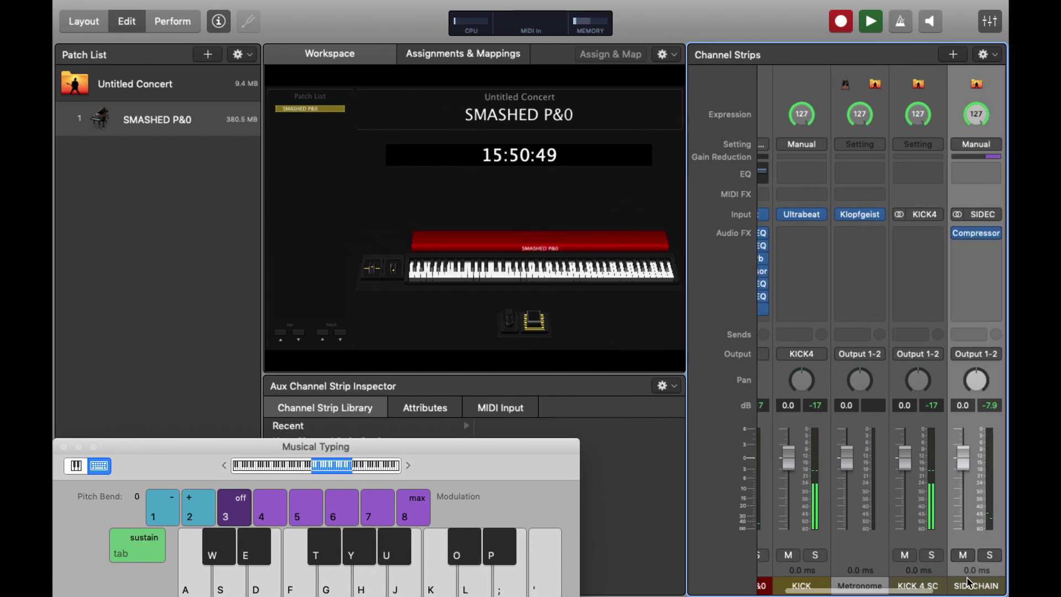
left_click(977, 235)
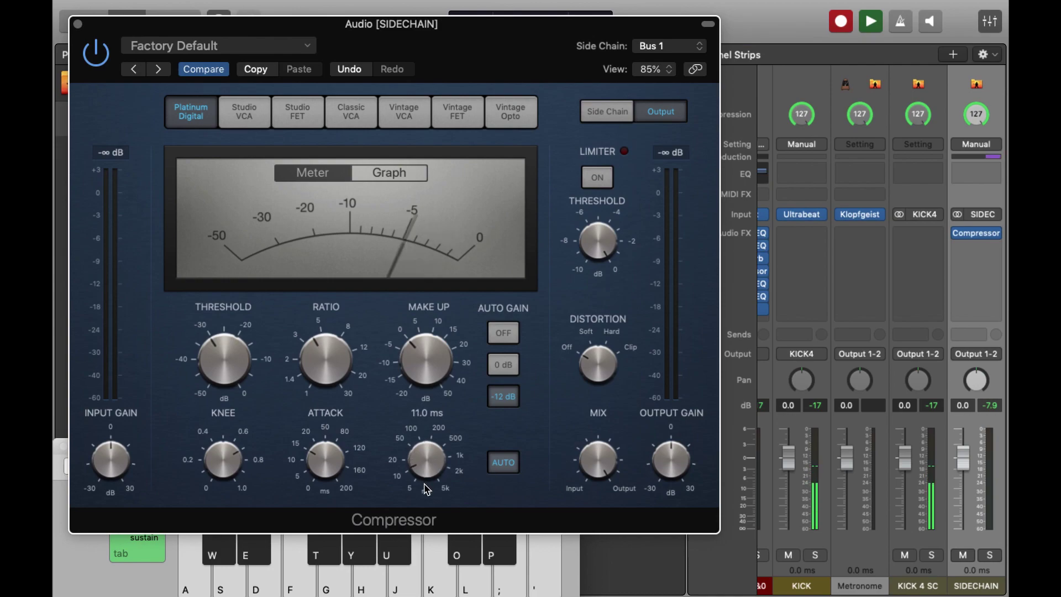
left_click_drag(315, 353, 319, 341)
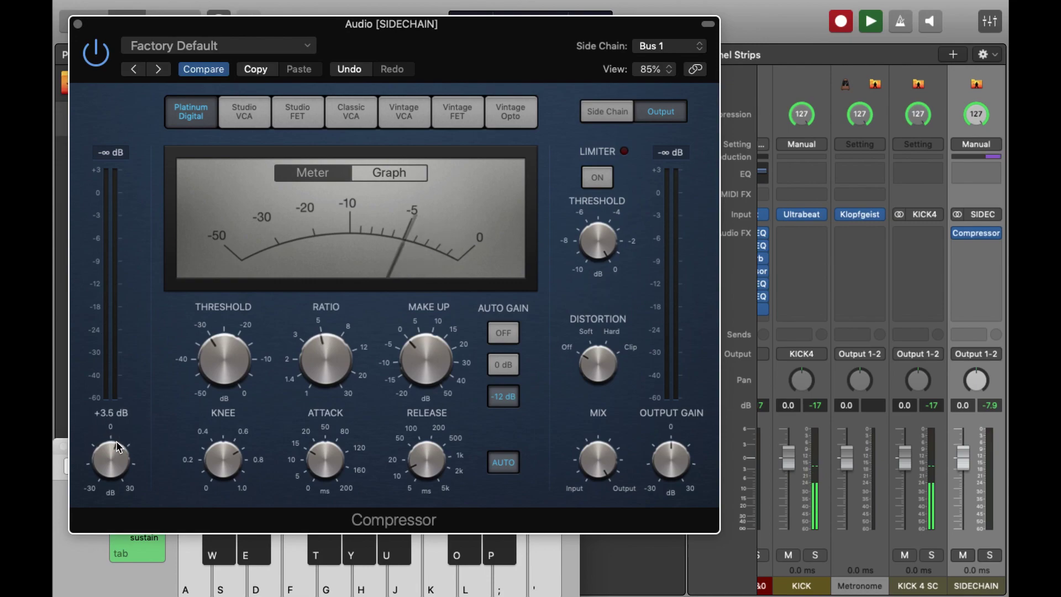
left_click_drag(226, 381, 227, 366)
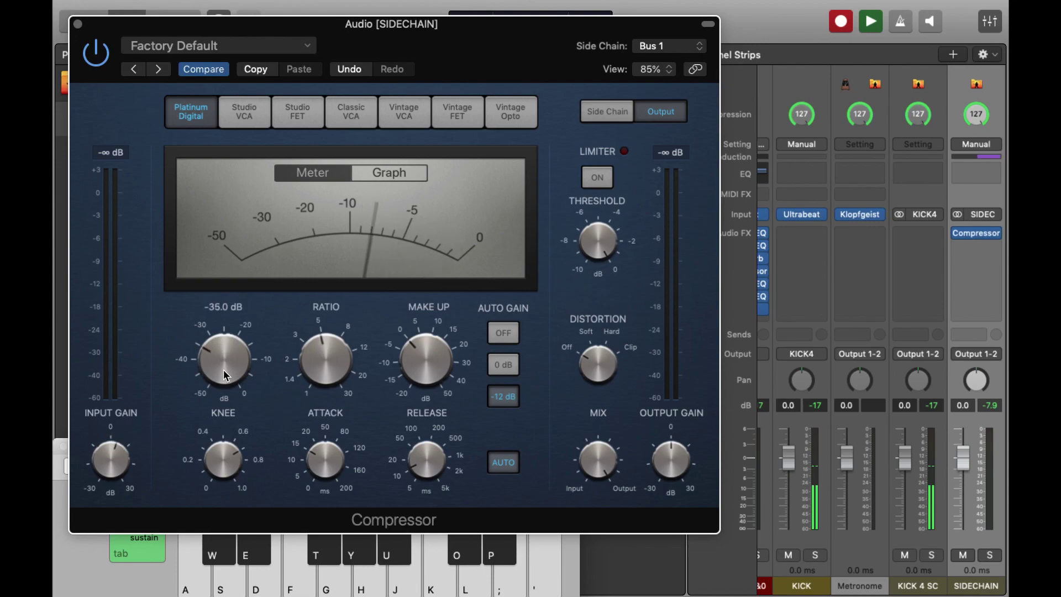
Step: Play piano notes H, G, L and S to hear the tighter ducking
key("h")
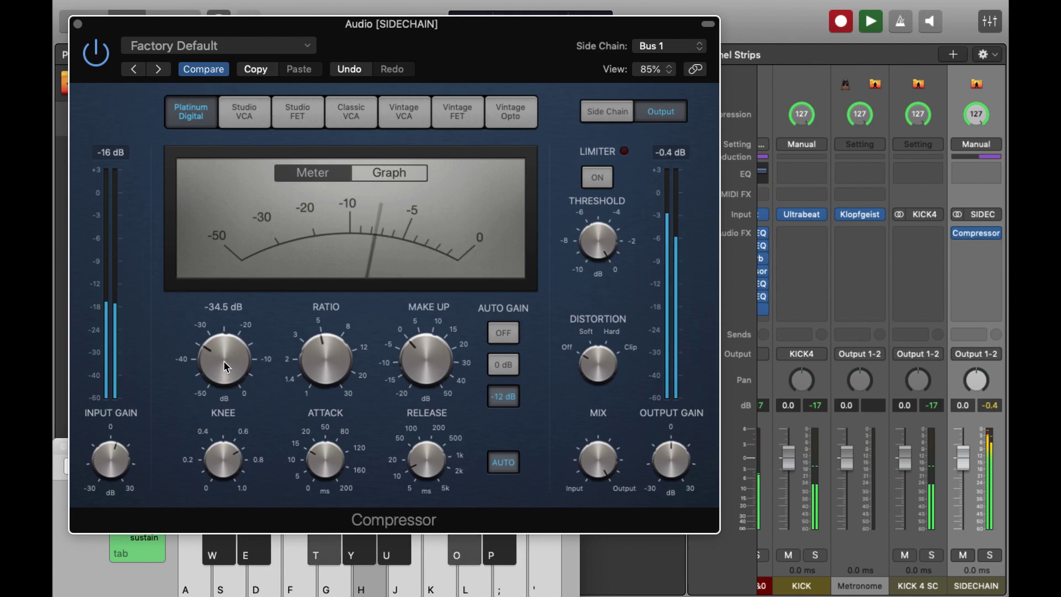
key("g")
key("l")
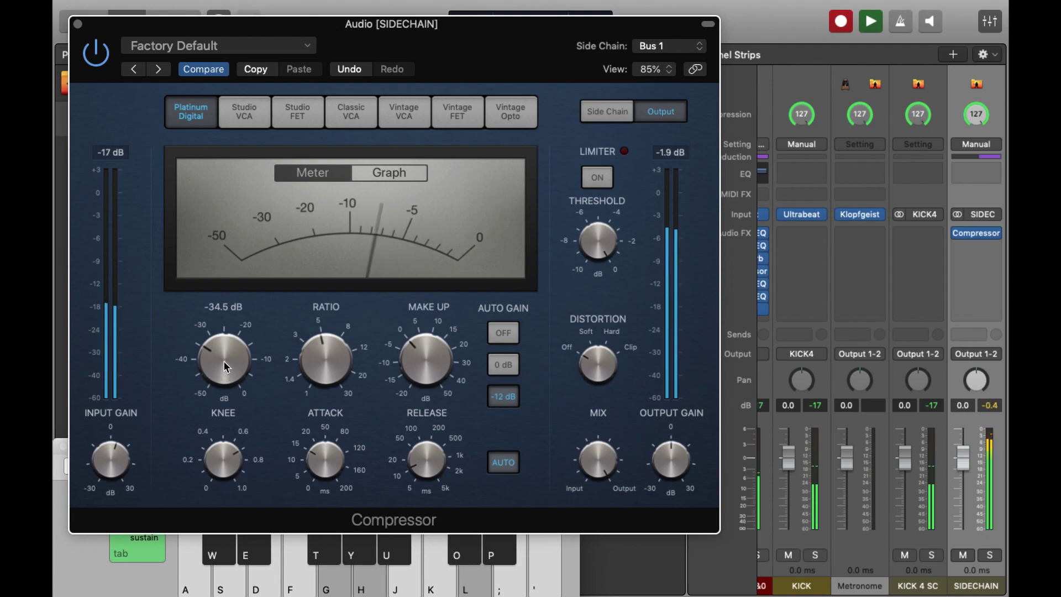
key("s")
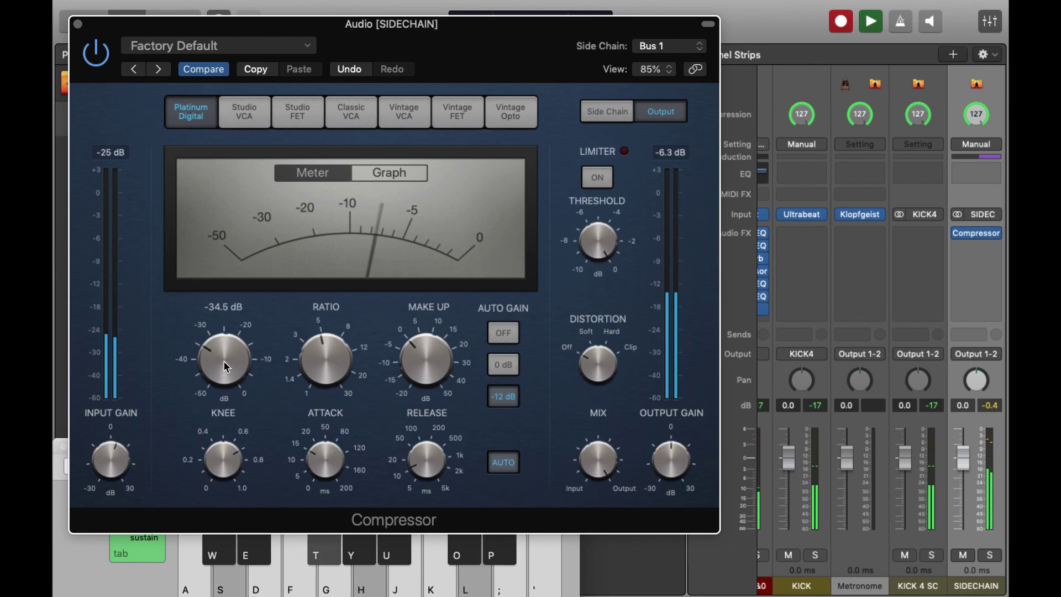
Step: Lower the Compressor make-up gain to -2.0 dB and play an S-H-L-; chord to check
left_click_drag(407, 349, 422, 359)
key("s")
key("h")
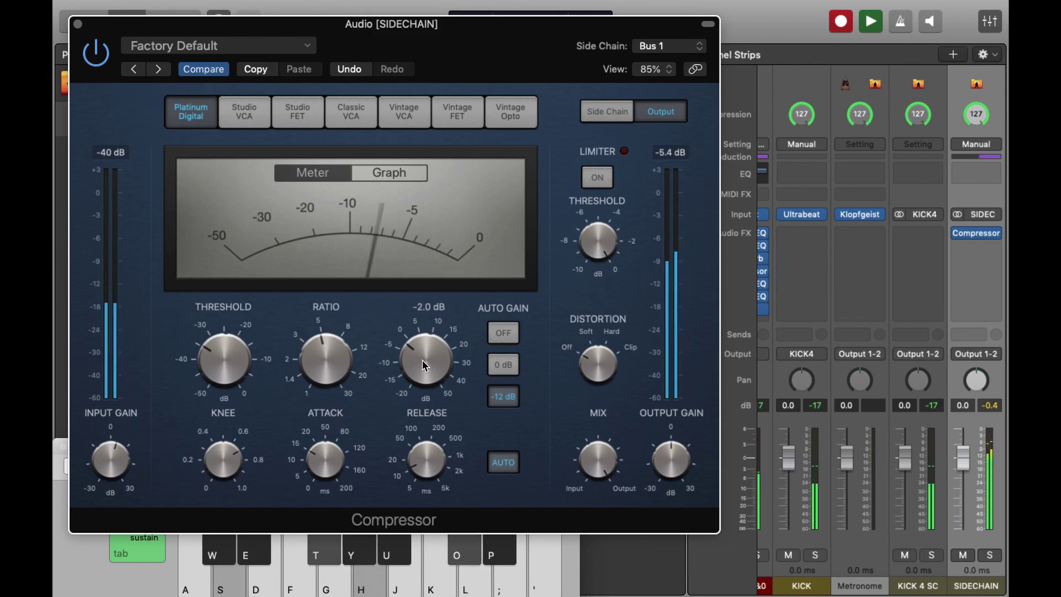
key("l")
key("semicolon")
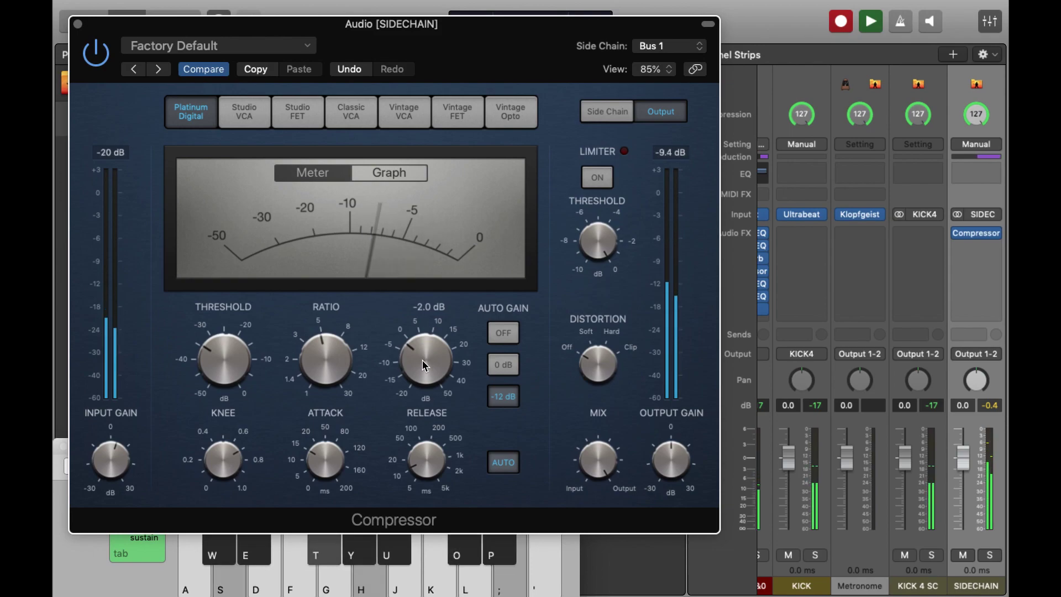